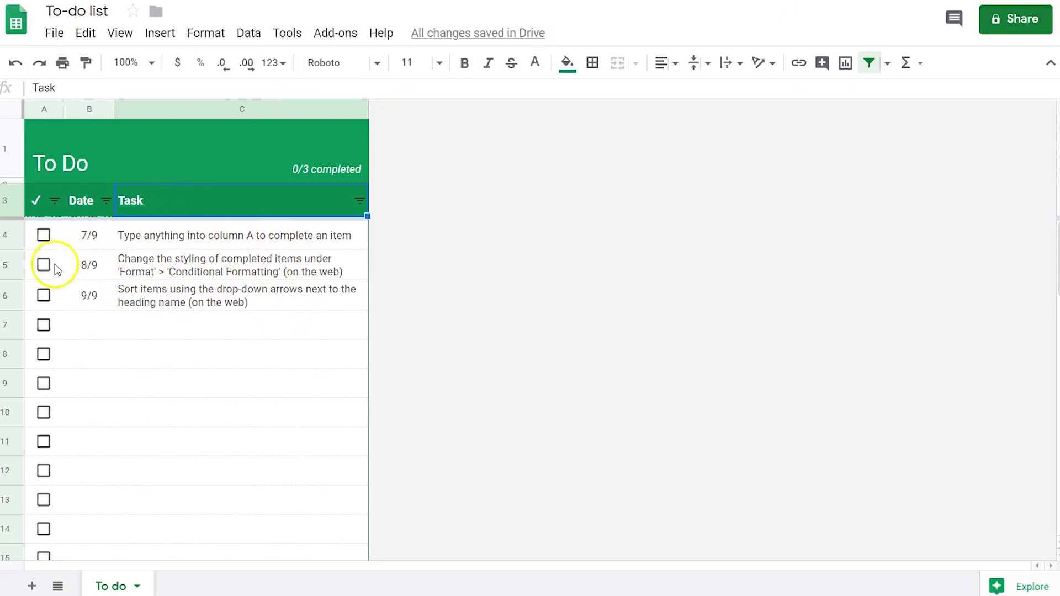
Tick the completion checkboxes in rows 4 through 10 of the to-do list
left_click(43, 234)
left_click(44, 265)
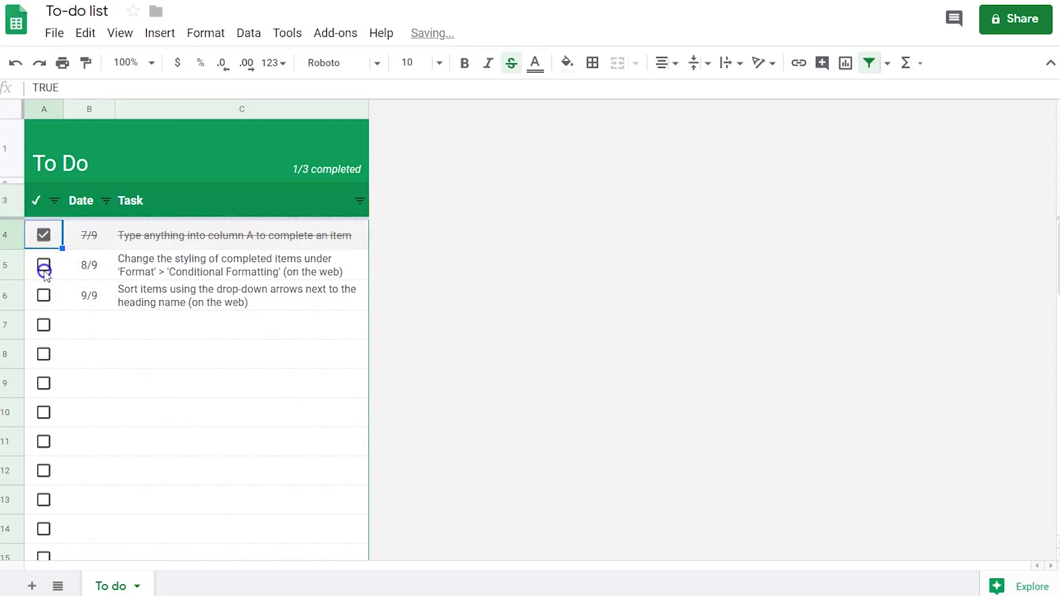
left_click(43, 294)
left_click(44, 325)
left_click(44, 354)
left_click(44, 383)
left_click(44, 413)
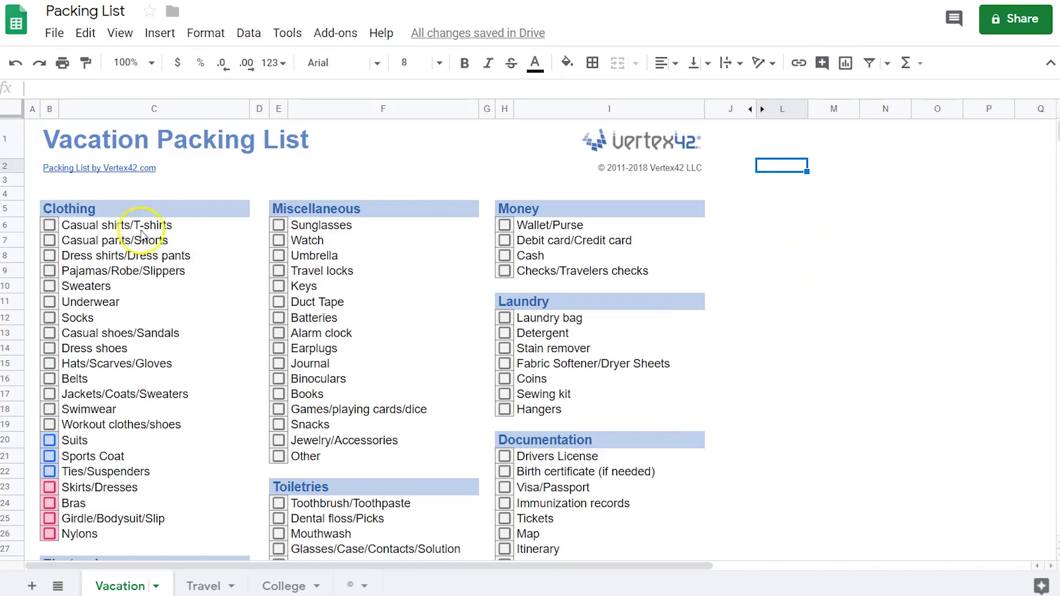
Tick the first six Clothing items, from Casual shirts/T-shirts through Underwear, in the Vacation packing list
scroll(331, 165, "down", 5)
scroll(369, 175, "down", 3)
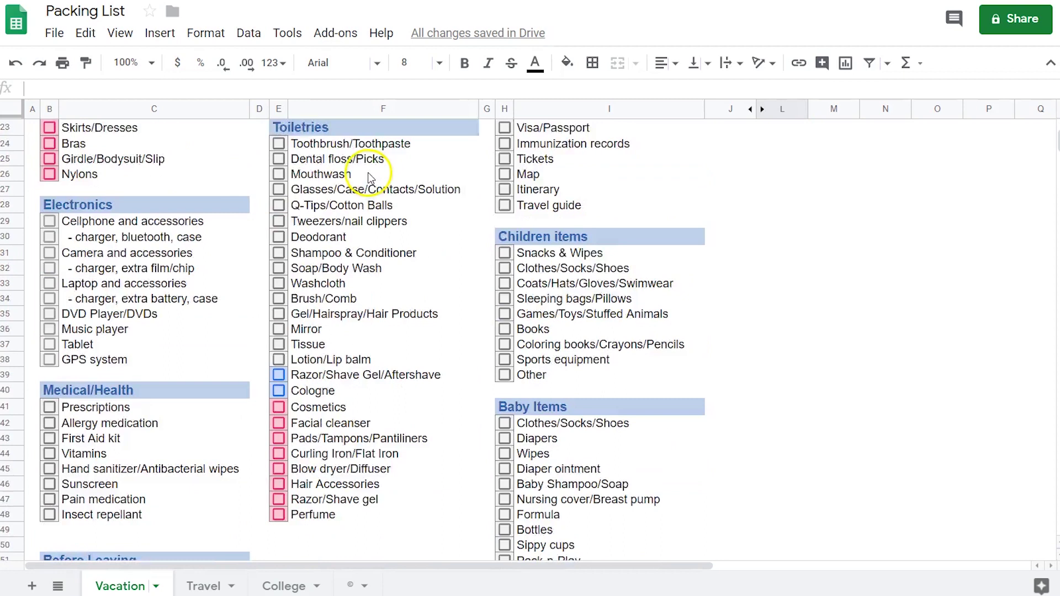
scroll(366, 177, "up", 8)
left_click(49, 225)
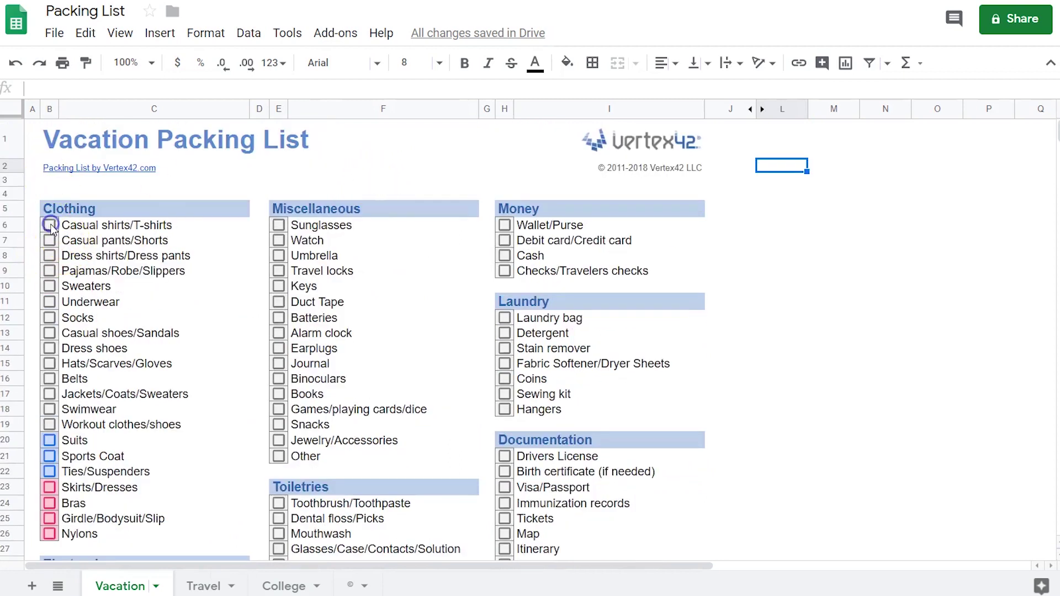
left_click(49, 240)
left_click(49, 255)
left_click(49, 271)
left_click(49, 285)
left_click(50, 301)
Clear the checkboxes of the Clothing items from Casual shirts/T-shirts through Underwear
left_click(49, 225)
left_click(49, 240)
left_click(49, 255)
left_click(49, 270)
left_click(49, 285)
left_click(50, 302)
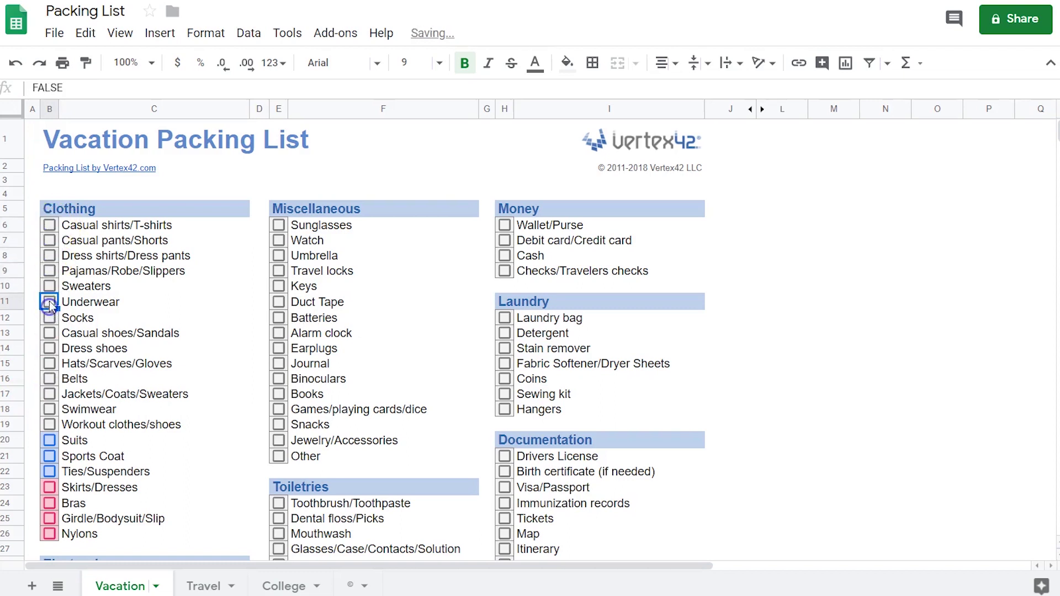
left_click(834, 193)
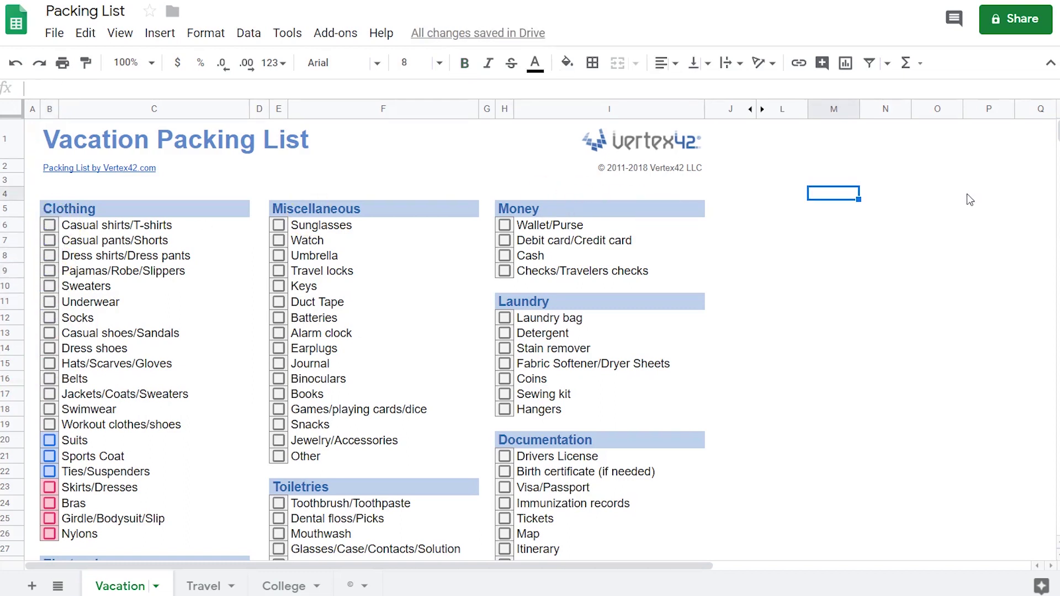
Examine the Travel and College packing list sheets and return to the Vacation sheet
left_click(211, 586)
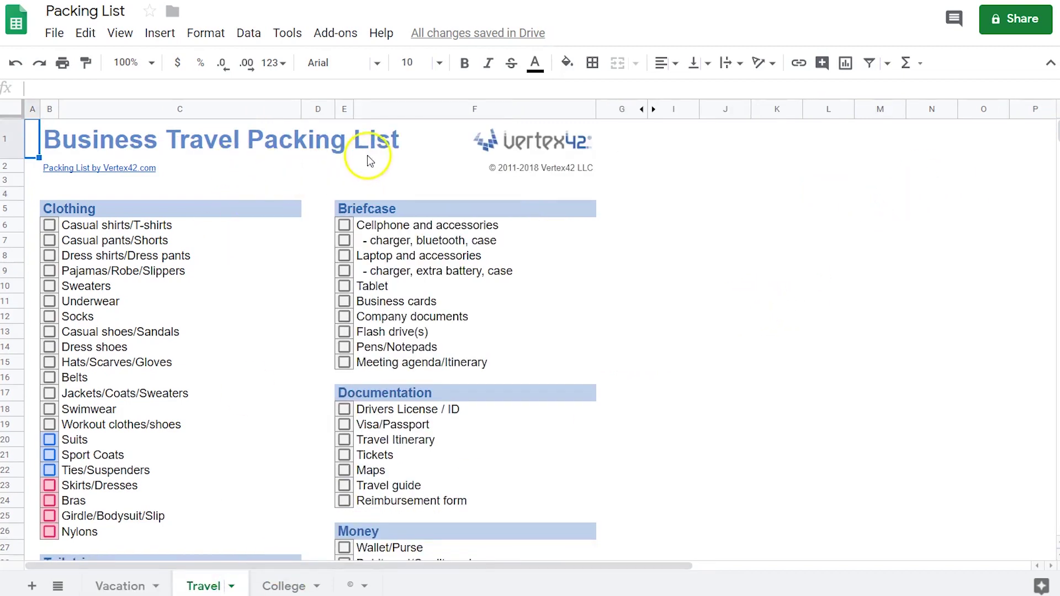
left_click(271, 585)
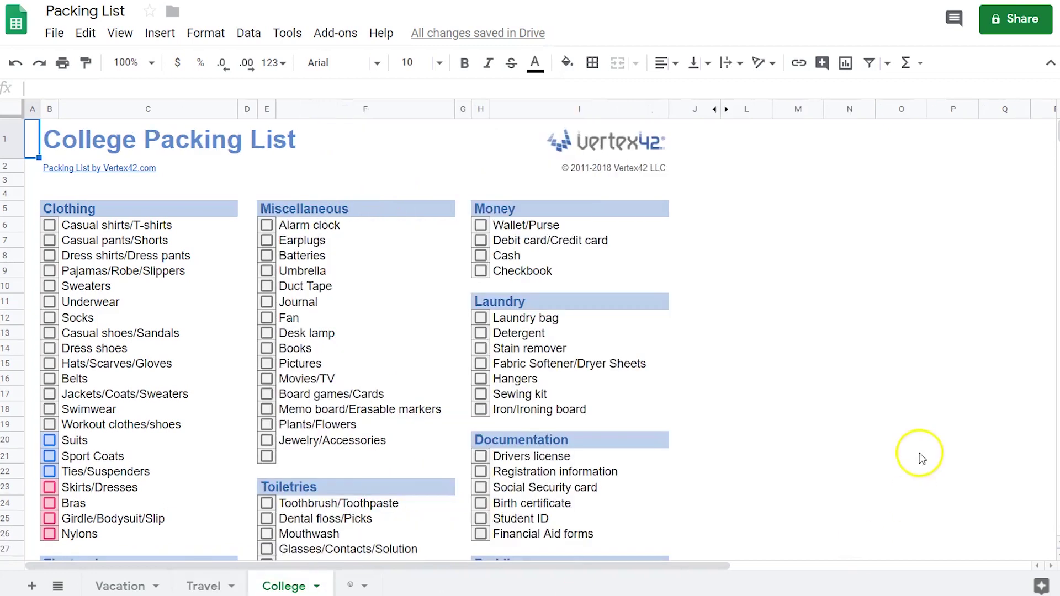
scroll(684, 270, "down", 10)
scroll(681, 273, "up", 10)
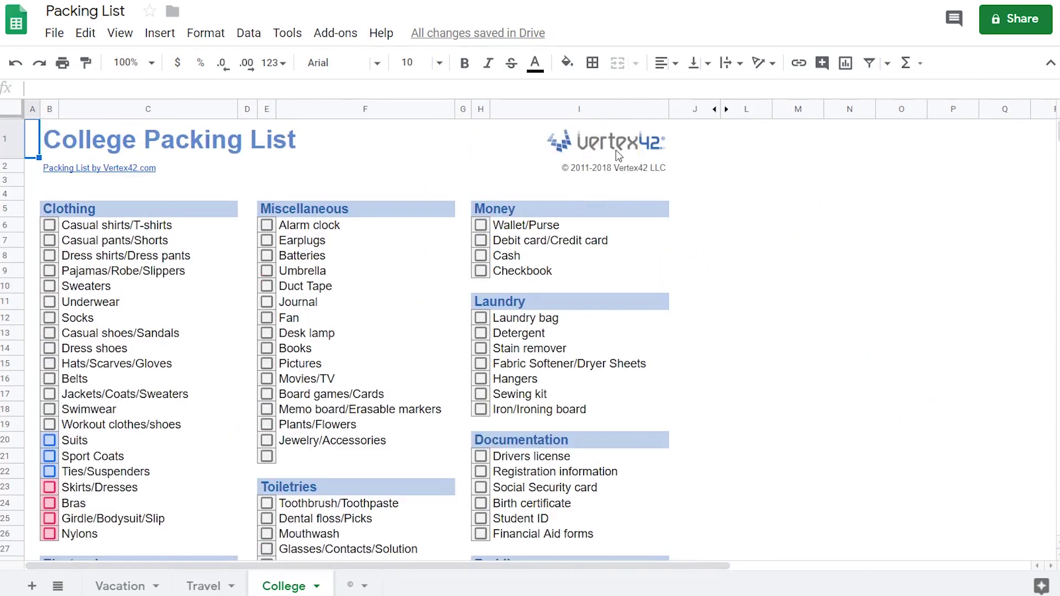
left_click(198, 587)
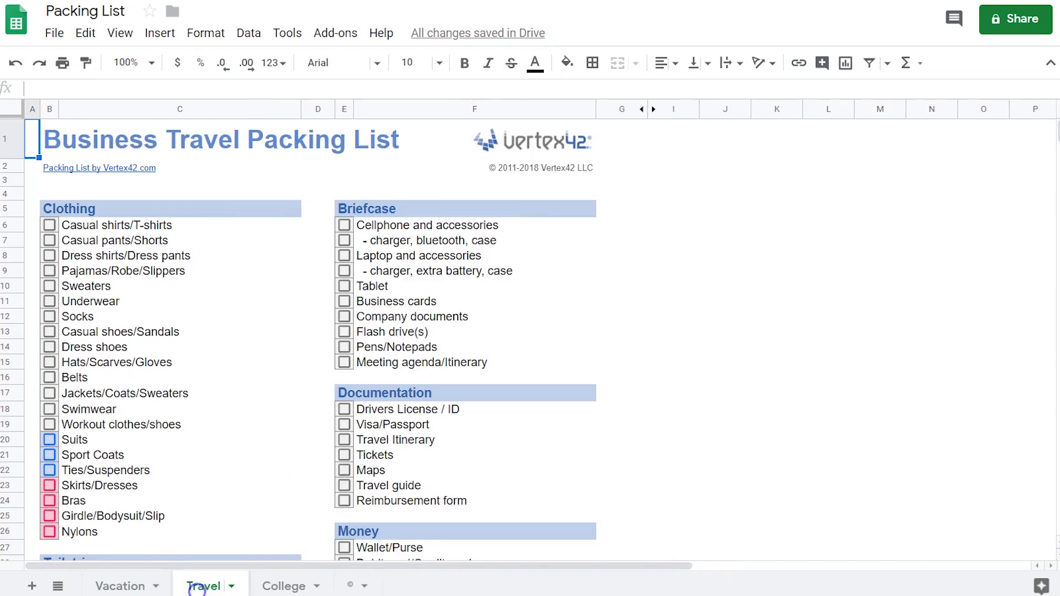
left_click(279, 585)
left_click(202, 584)
left_click(135, 584)
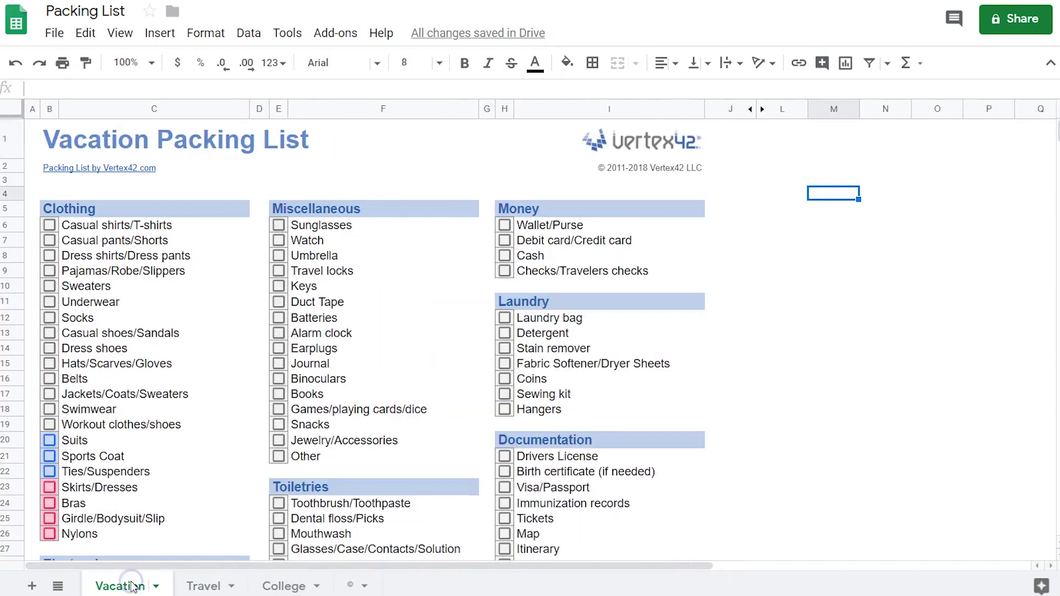
left_click(885, 227)
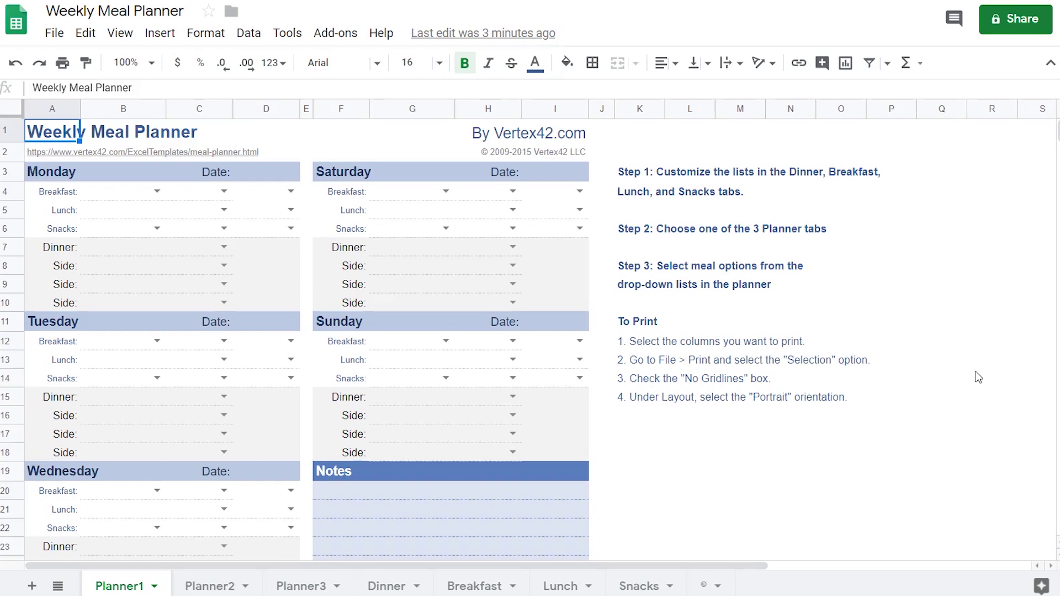
In Monday's section of the Planner1 sheet, choose Oatmeal for breakfast, Crackers for snacks and Chicken Salad for dinner
left_click(639, 359)
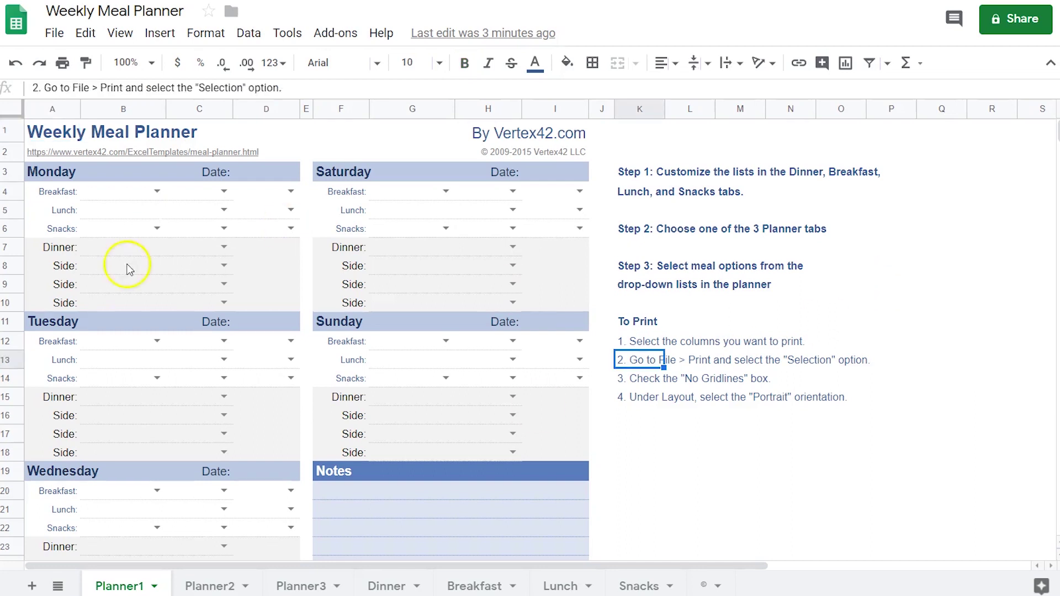
scroll(147, 230, "down", 10)
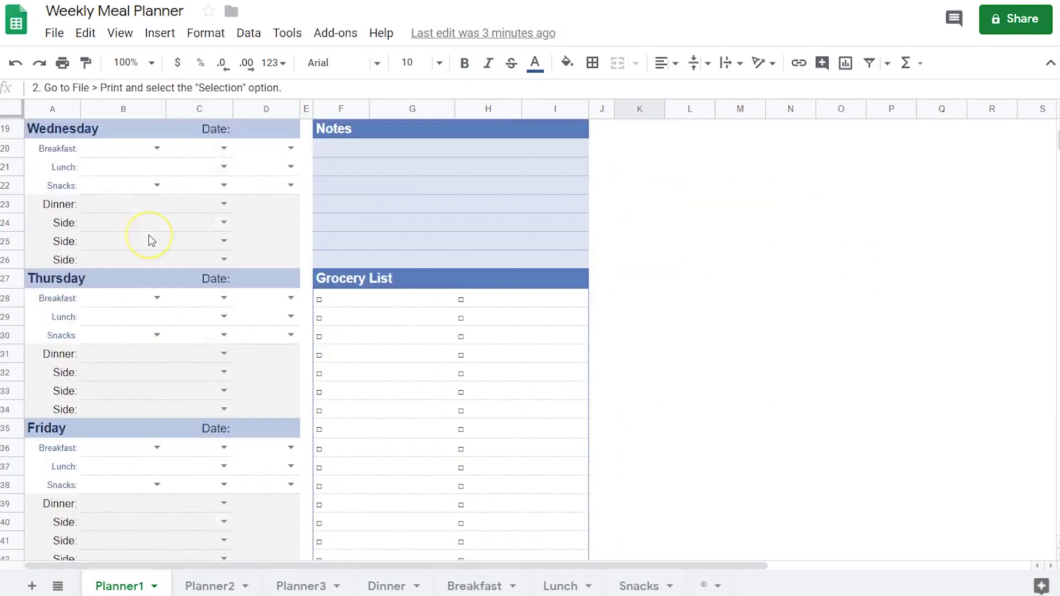
scroll(148, 239, "up", 3)
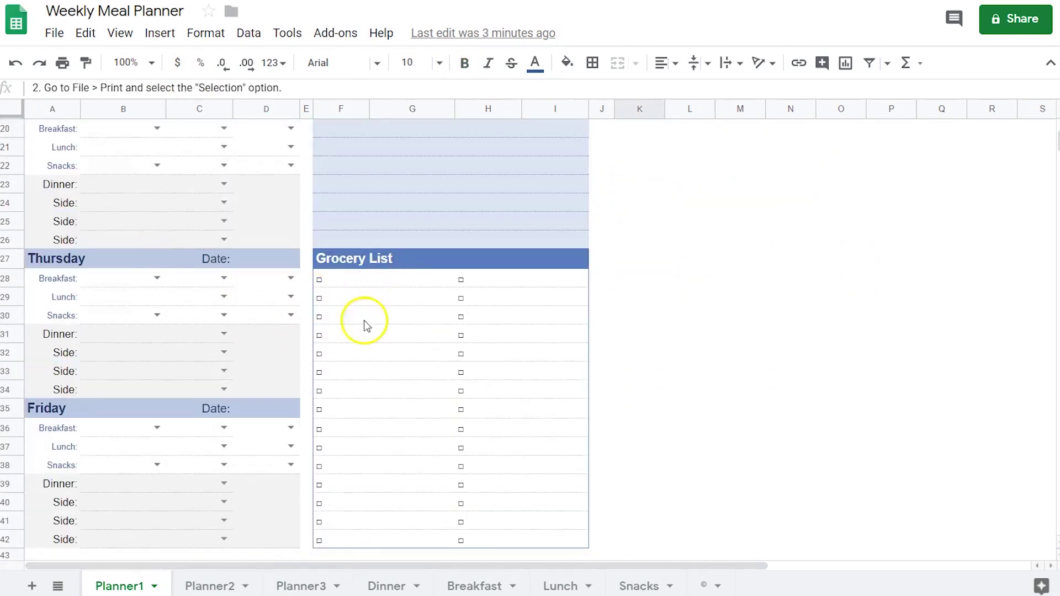
scroll(154, 467, "up", 7)
left_click(265, 131)
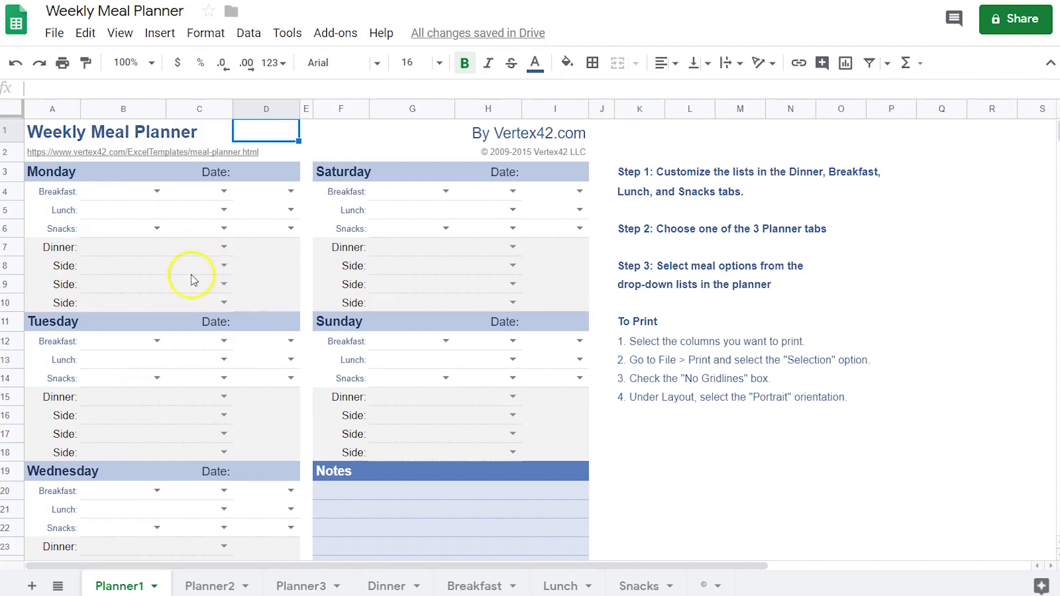
left_click(157, 192)
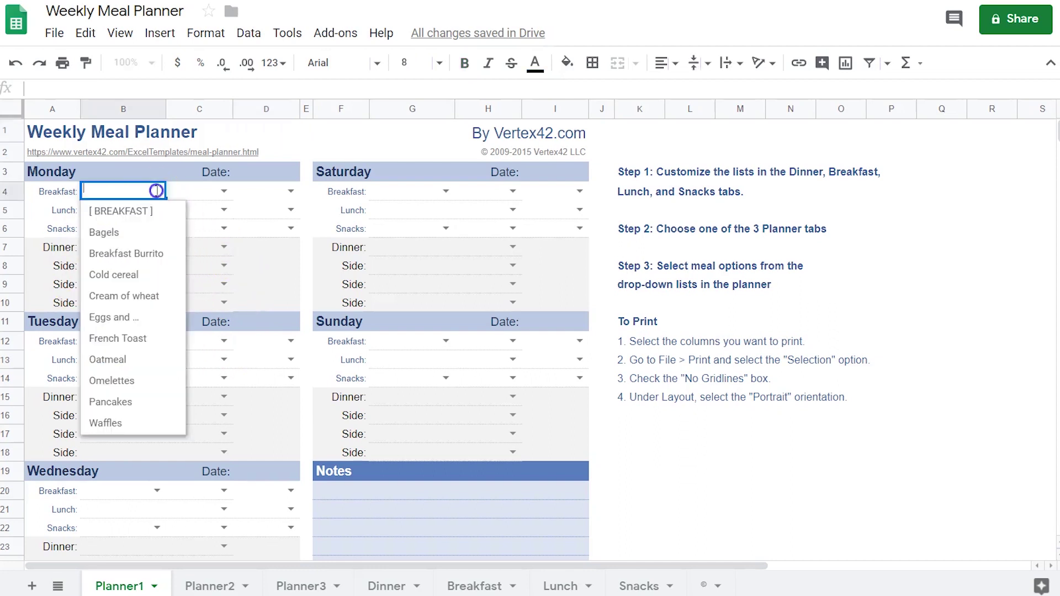
left_click(114, 359)
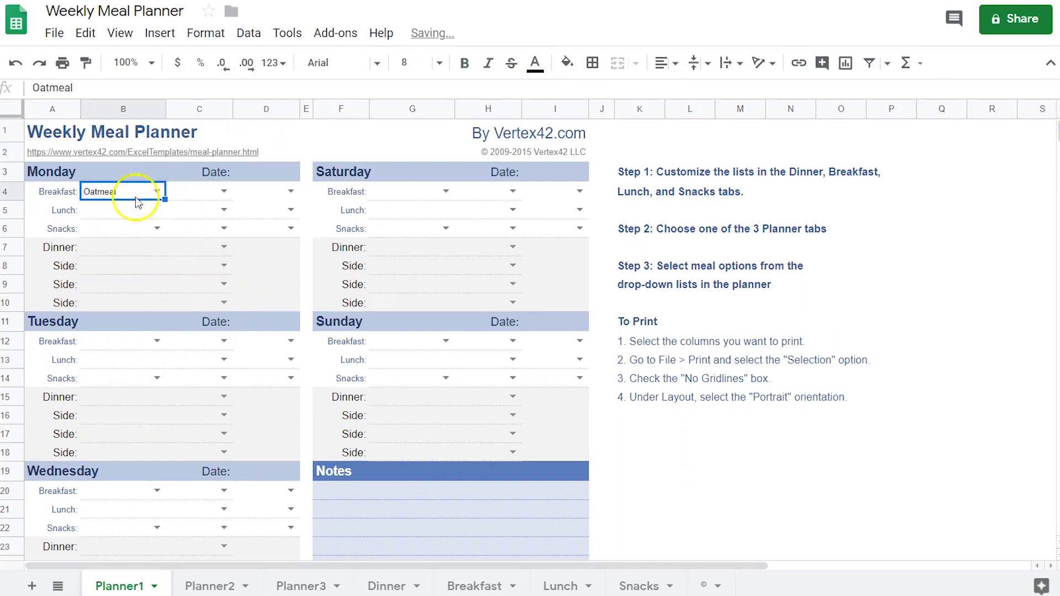
left_click(156, 228)
left_click(110, 333)
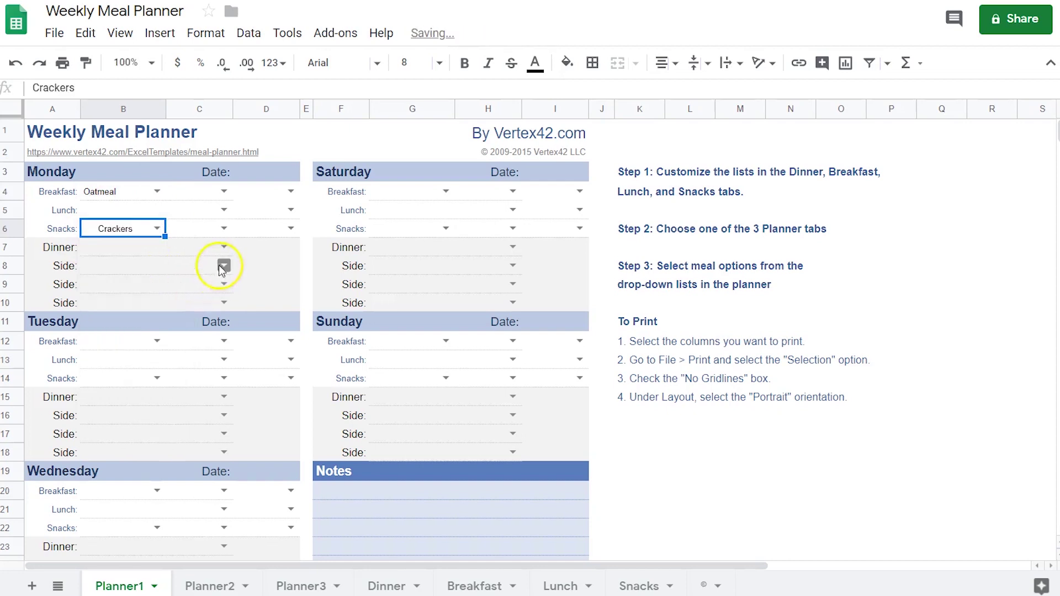
left_click(222, 249)
left_click(149, 500)
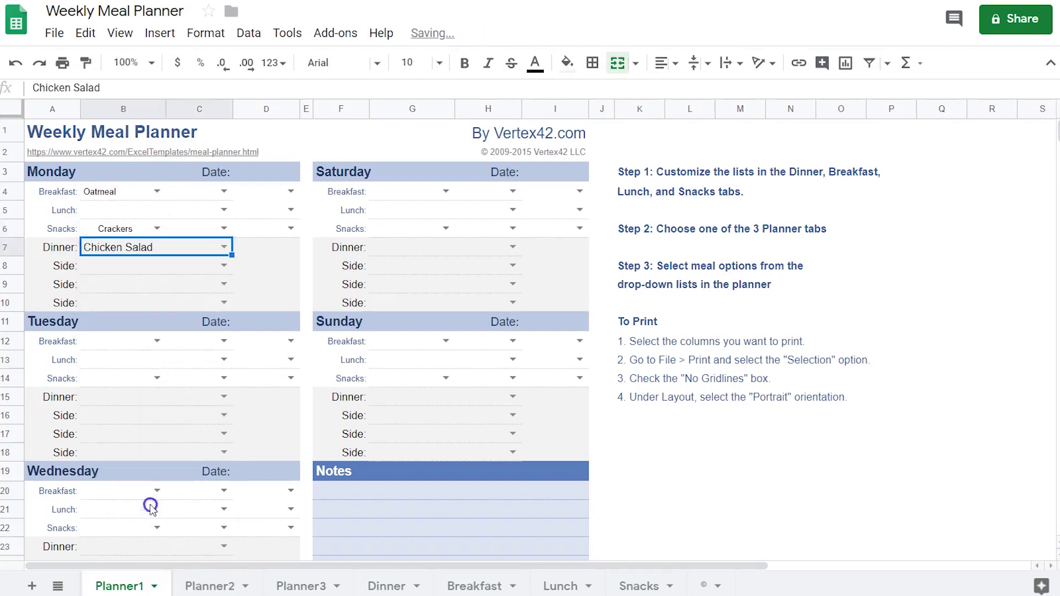
Examine the remaining weekdays and the Notes and Grocery List sections of the Planner1 sheet
scroll(415, 287, "down", 3)
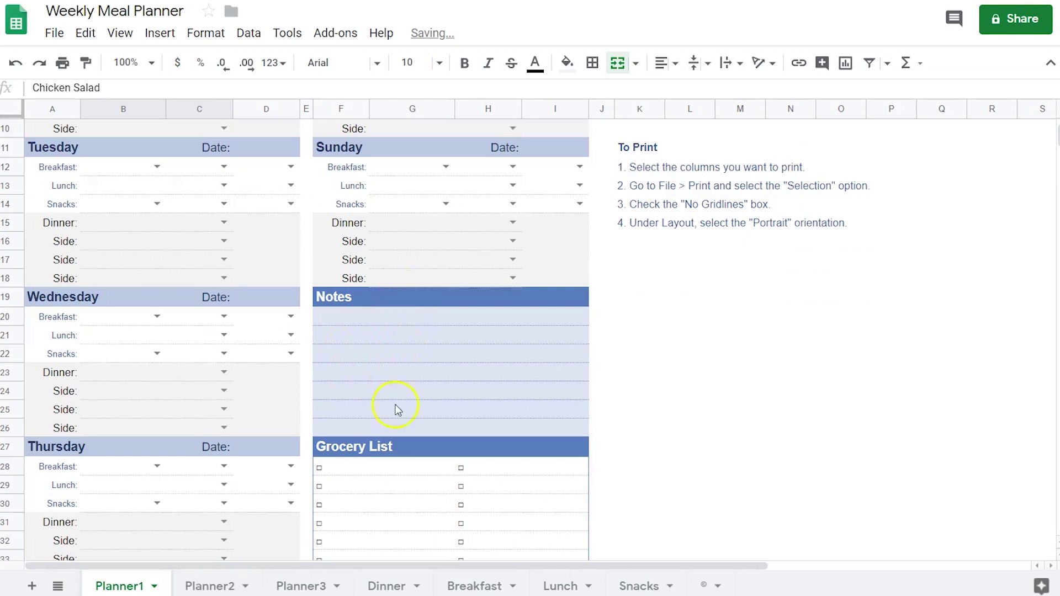
scroll(389, 397, "down", 3)
scroll(364, 386, "up", 2)
scroll(390, 414, "up", 1)
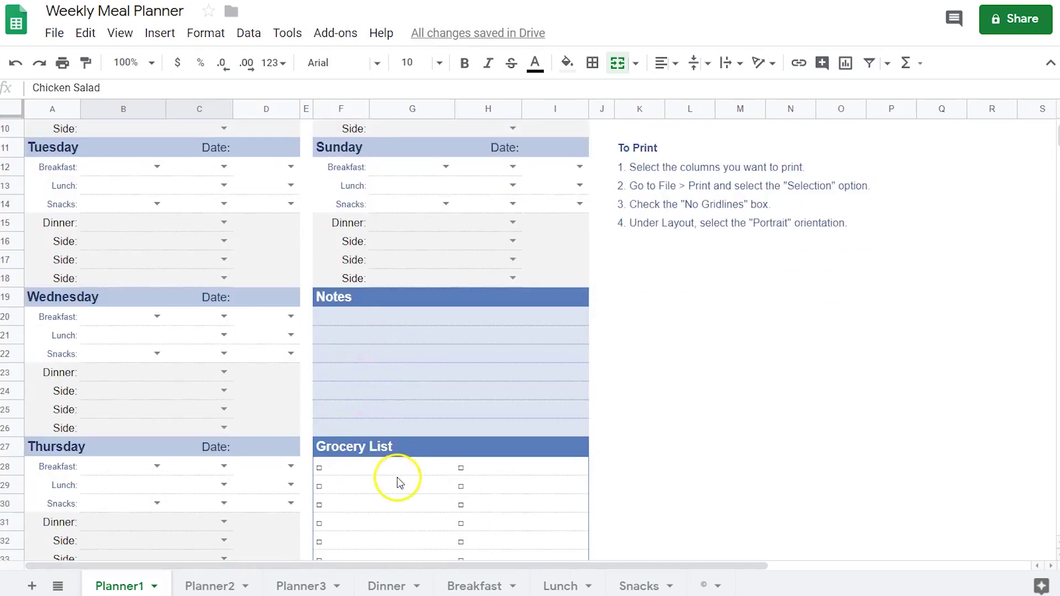
scroll(398, 436, "down", 3)
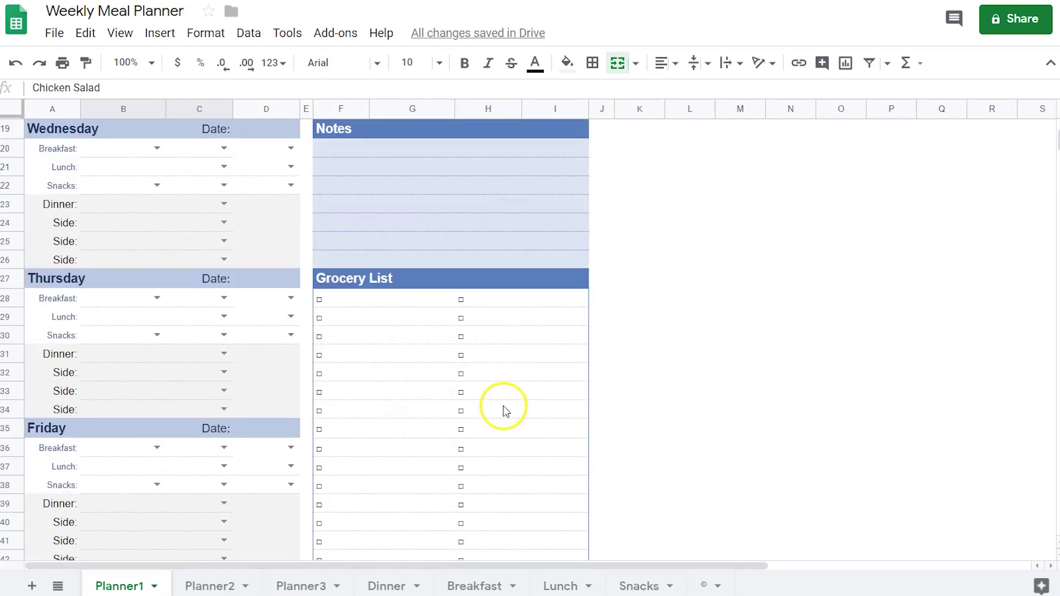
scroll(504, 407, "up", 6)
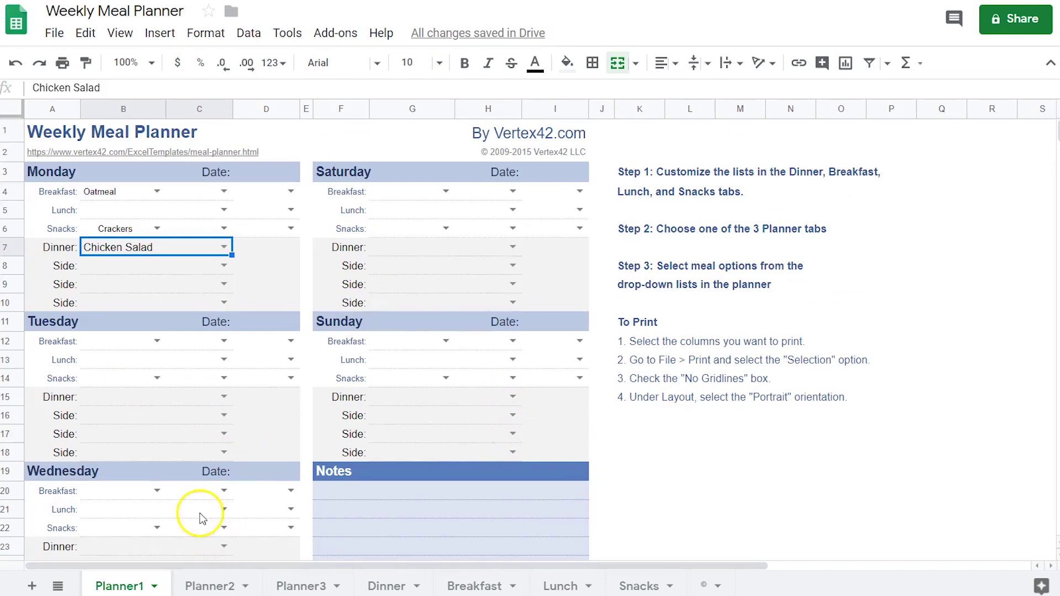
View the Planner2 and Planner3 layouts and the Dinner, Breakfast, Lunch and Snacks lists, and return to Planner1
left_click(217, 586)
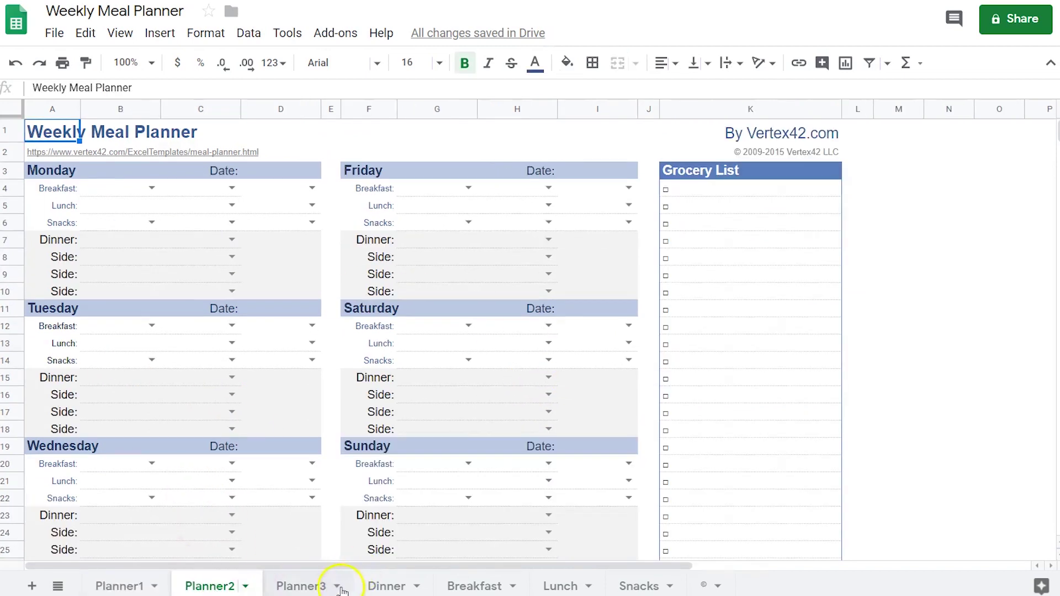
left_click(301, 585)
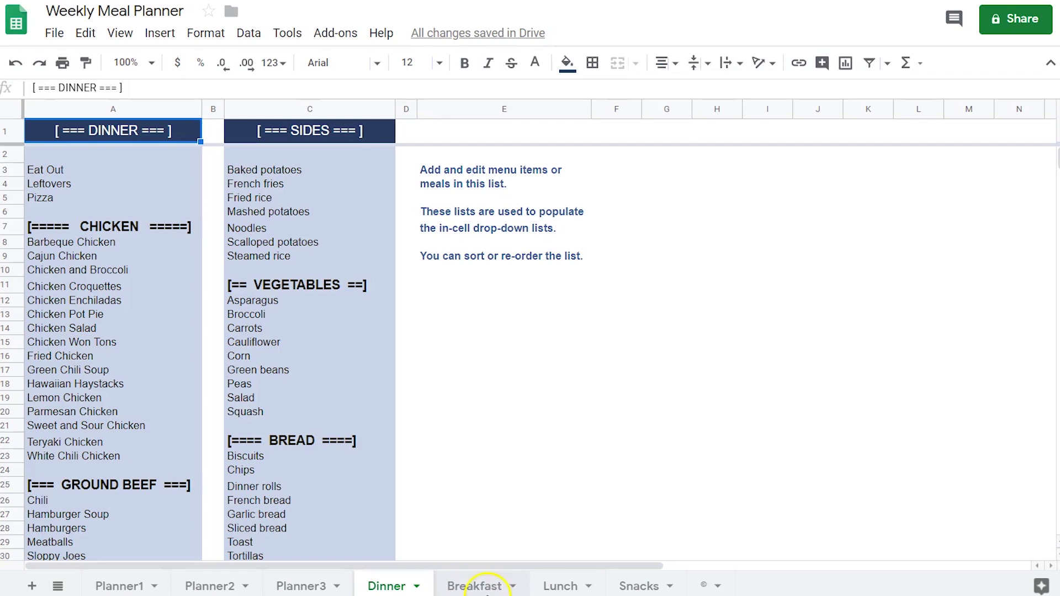
left_click(483, 586)
left_click(583, 588)
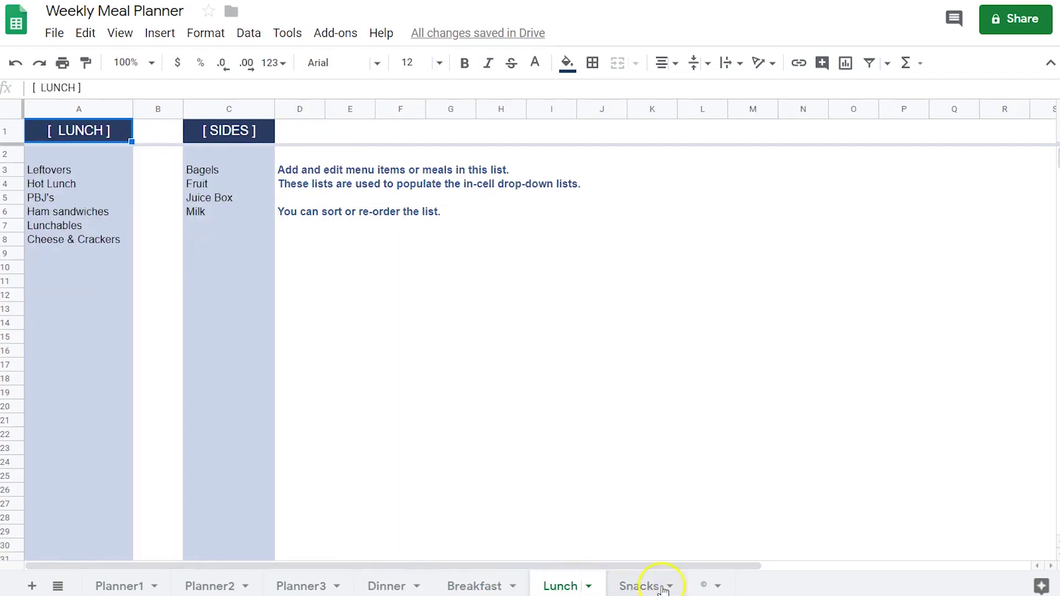
left_click(638, 585)
left_click(122, 586)
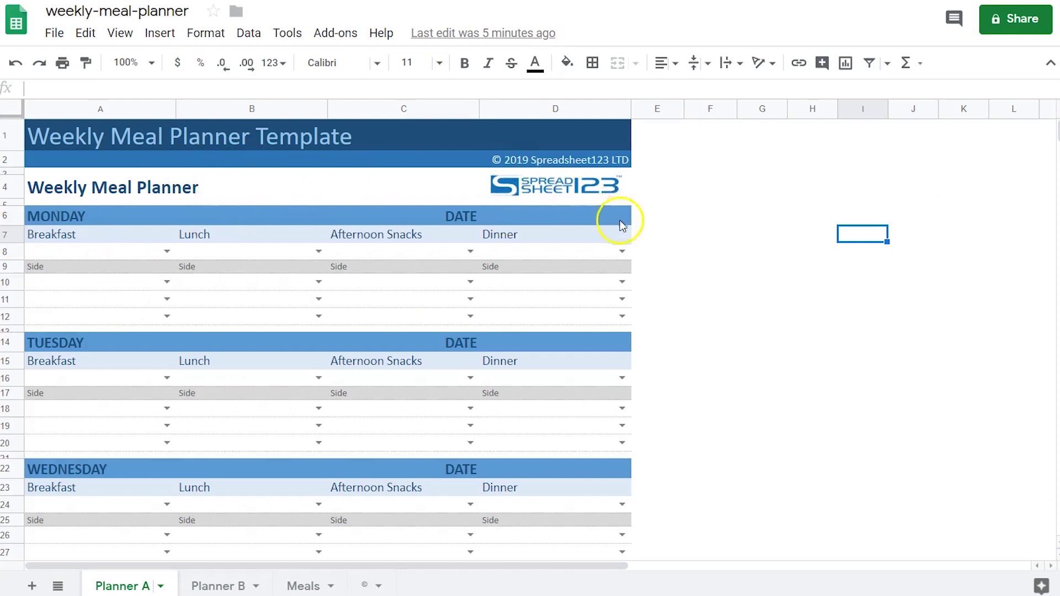
Examine the Planner A, Planner B and Meals sheets of the weekly-meal-planner spreadsheet
scroll(621, 226, "down", 12)
scroll(621, 229, "up", 12)
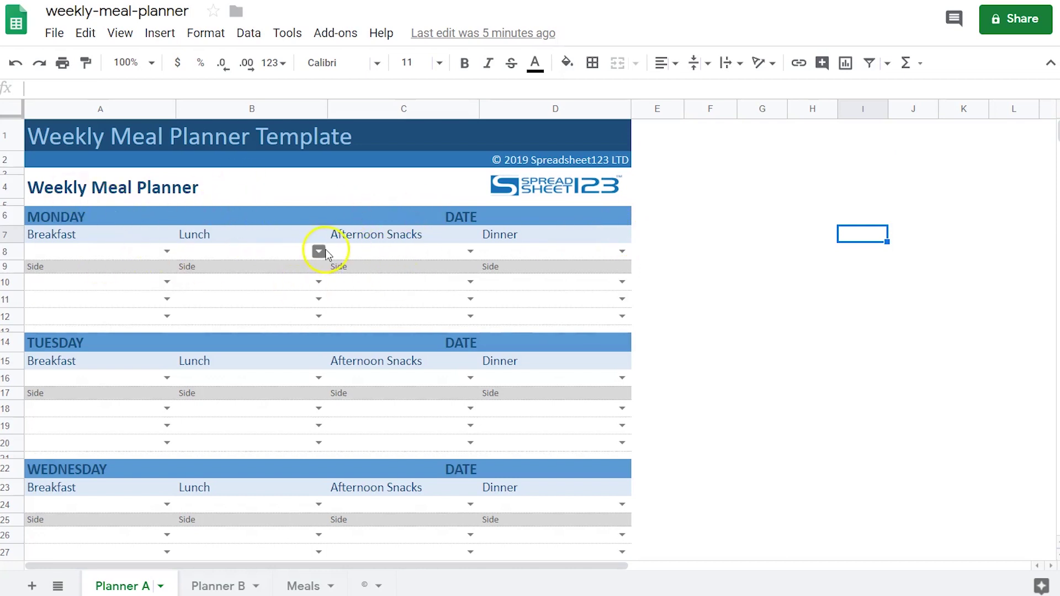
key("Down")
key("Down")
key("Down")
key("Down")
key("Down")
key("Left")
key("Left")
key("Left")
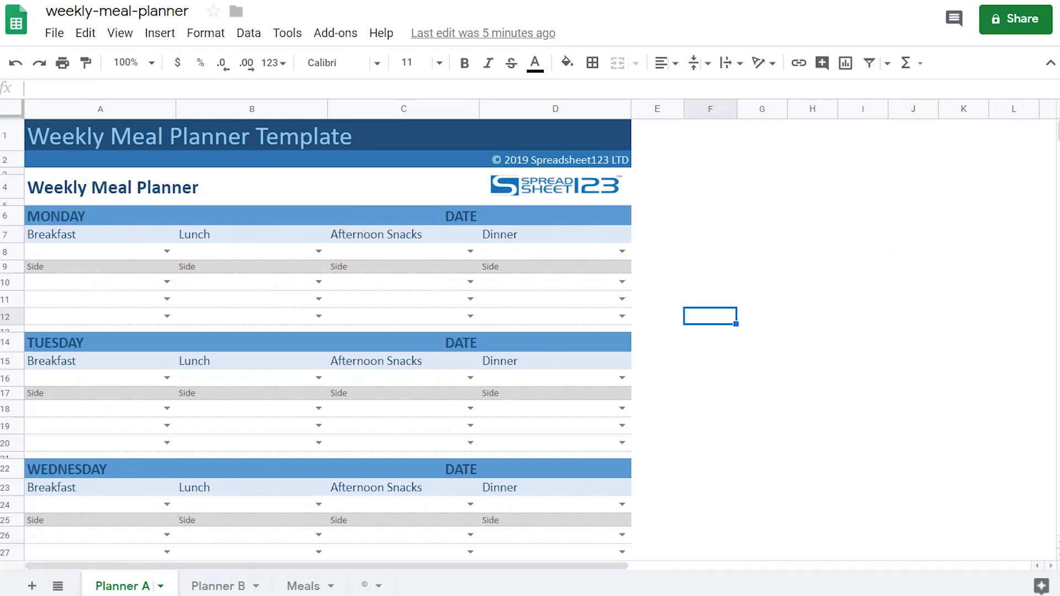
left_click(212, 585)
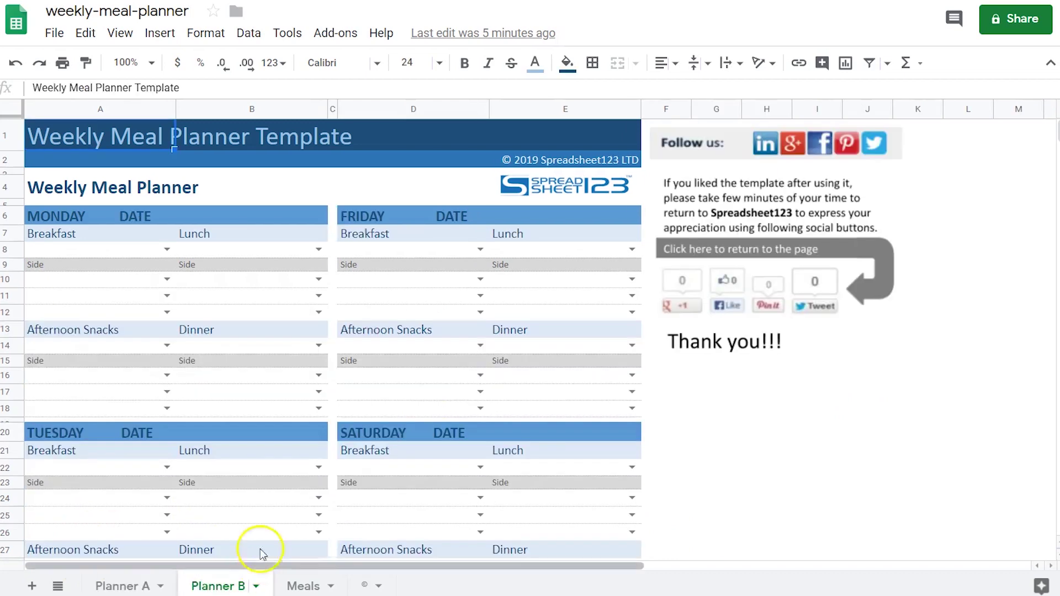
scroll(326, 530, "down", 1)
left_click(303, 586)
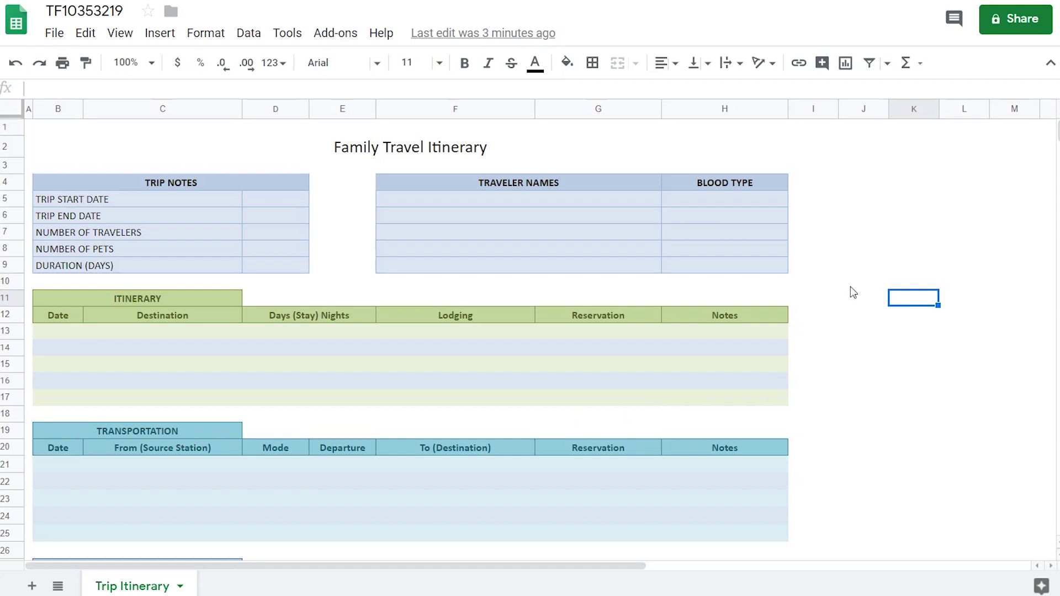
Examine the Itinerary, Transportation and Packing sections of the Family Travel Itinerary sheet
key("Left")
key("Down")
key("Down")
key("Down")
key("Down")
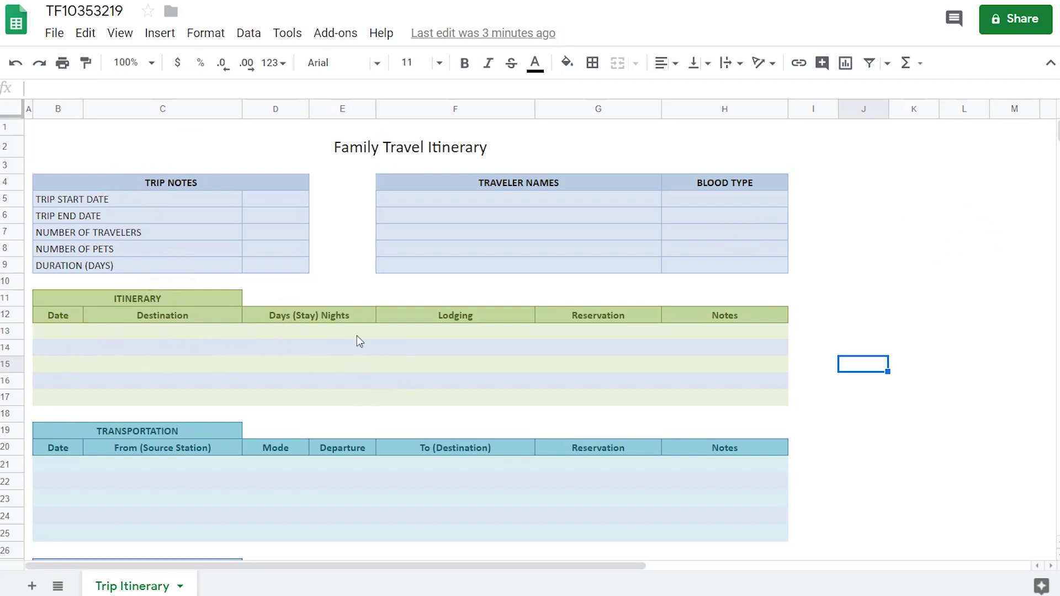
scroll(367, 337, "down", 1)
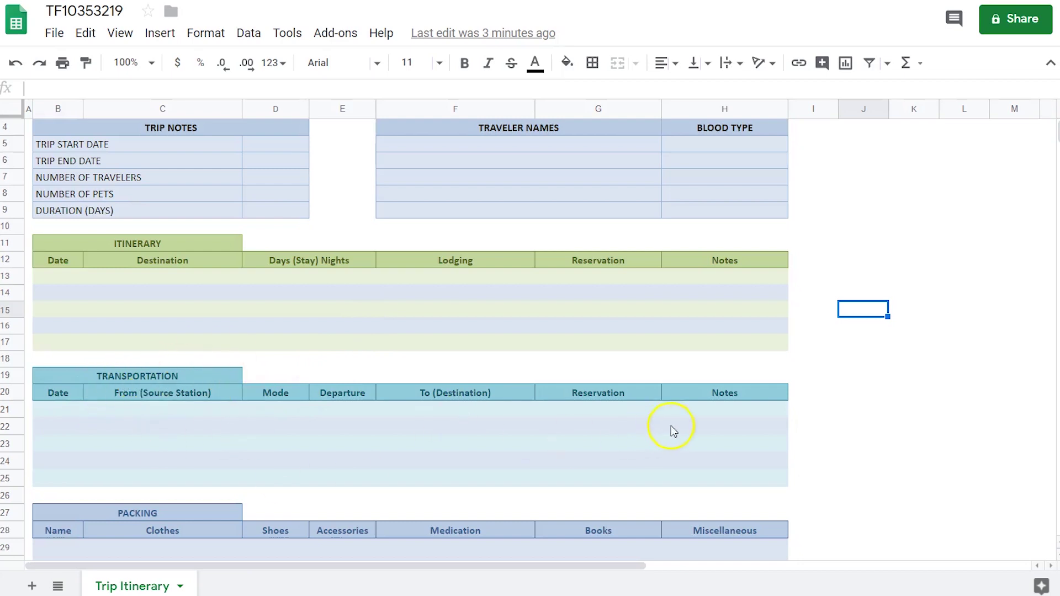
scroll(668, 428, "down", 1)
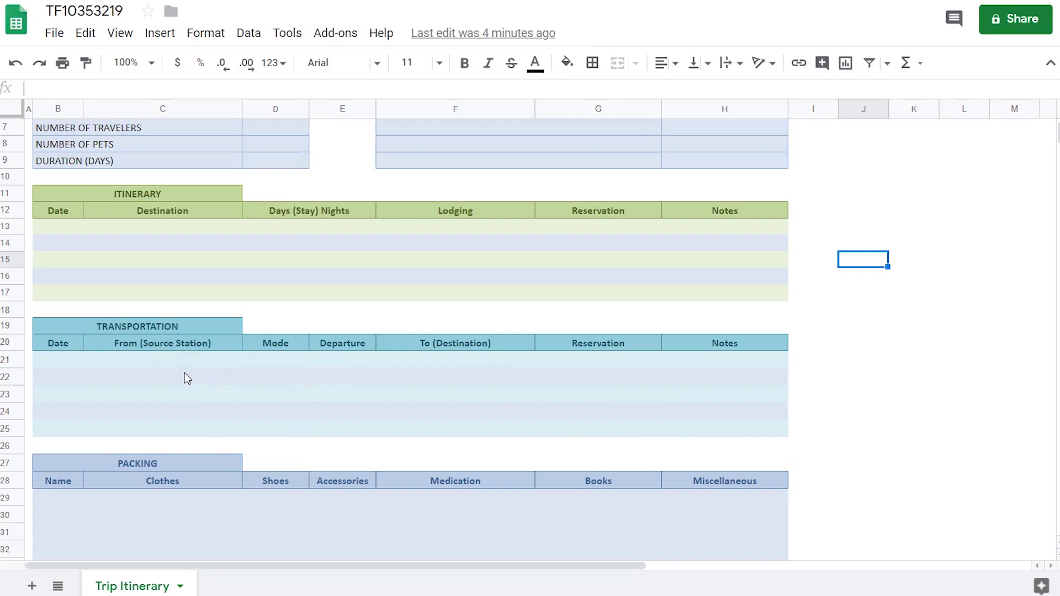
Examine the Packing and Emergency Contacts sections of the Trip Itinerary sheet
scroll(237, 415, "down", 3)
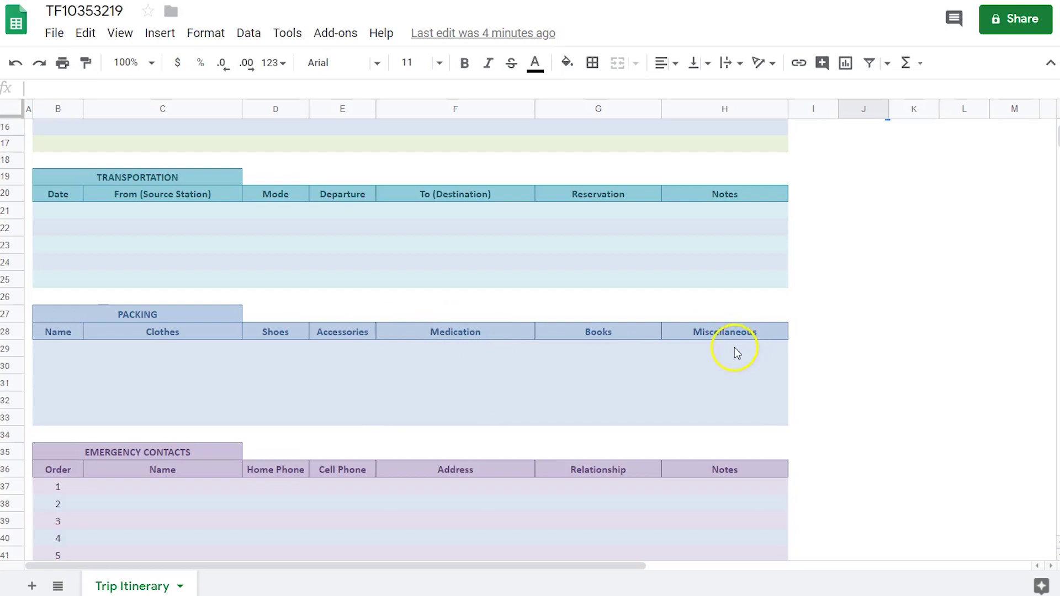
scroll(296, 403, "down", 2)
scroll(165, 374, "down", 2)
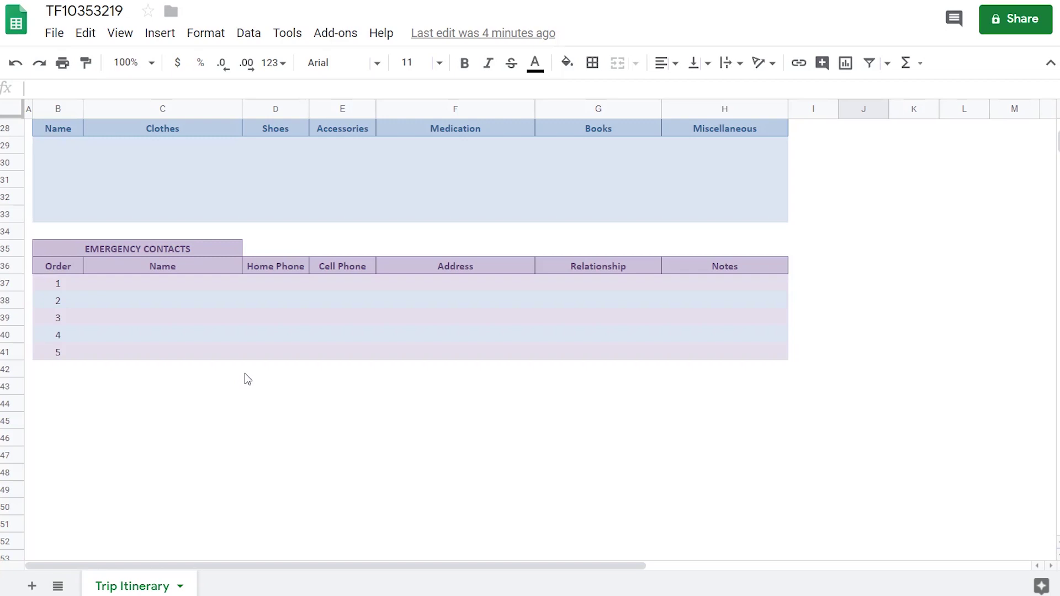
left_click(494, 414)
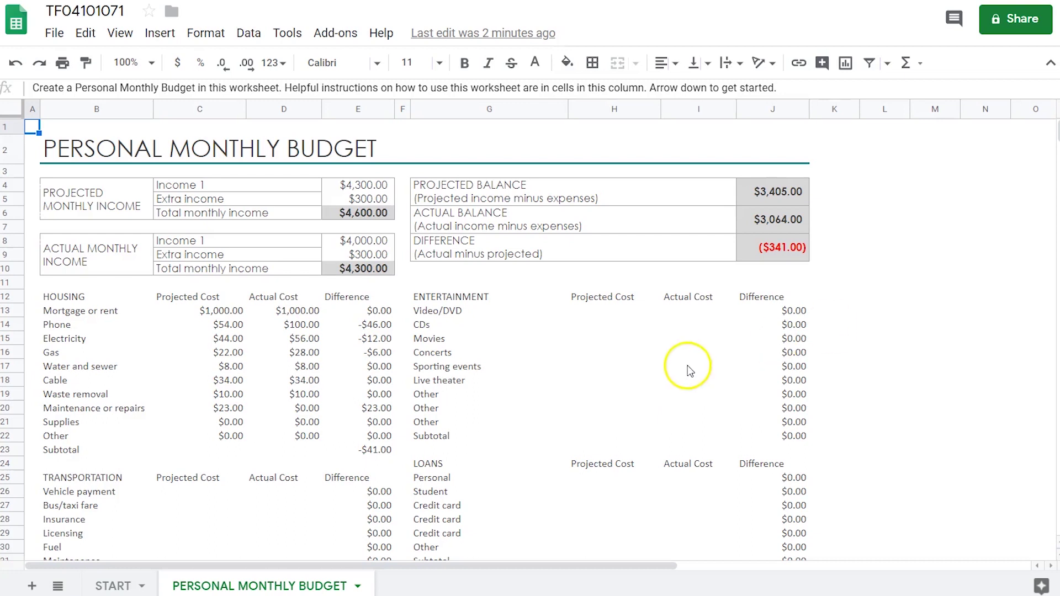
Examine the Entertainment, Loans and Taxes categories of the Personal Monthly Budget sheet
scroll(687, 366, "down", 2)
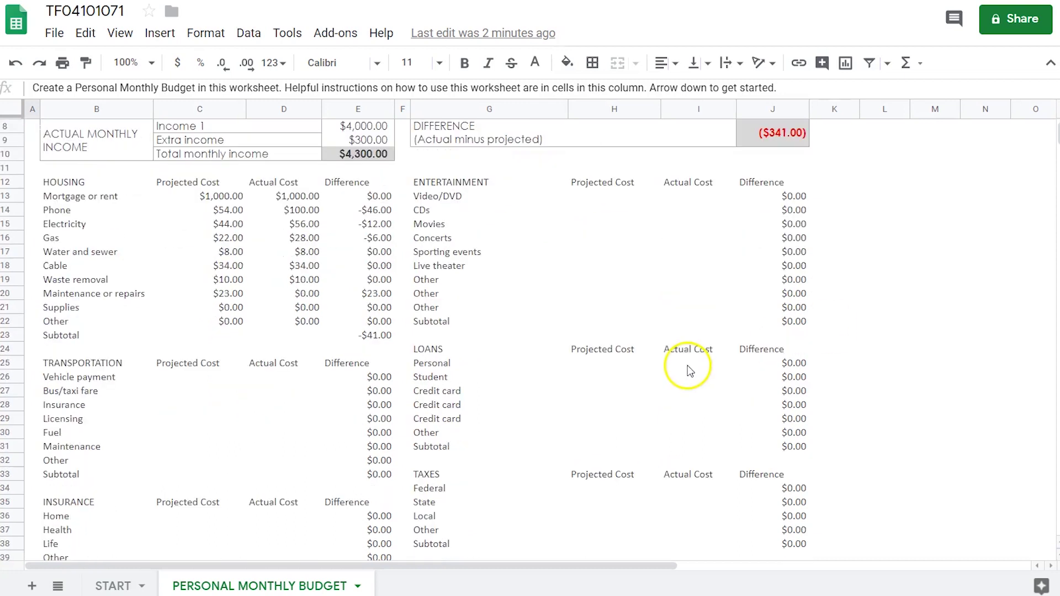
left_click(458, 184)
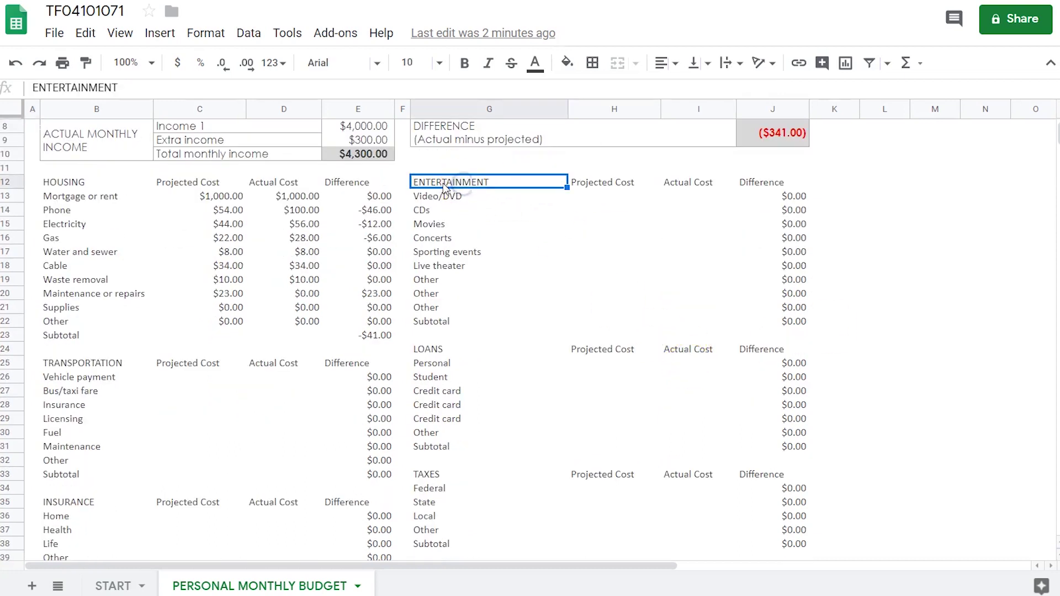
left_click(452, 349)
scroll(458, 386, "down", 5)
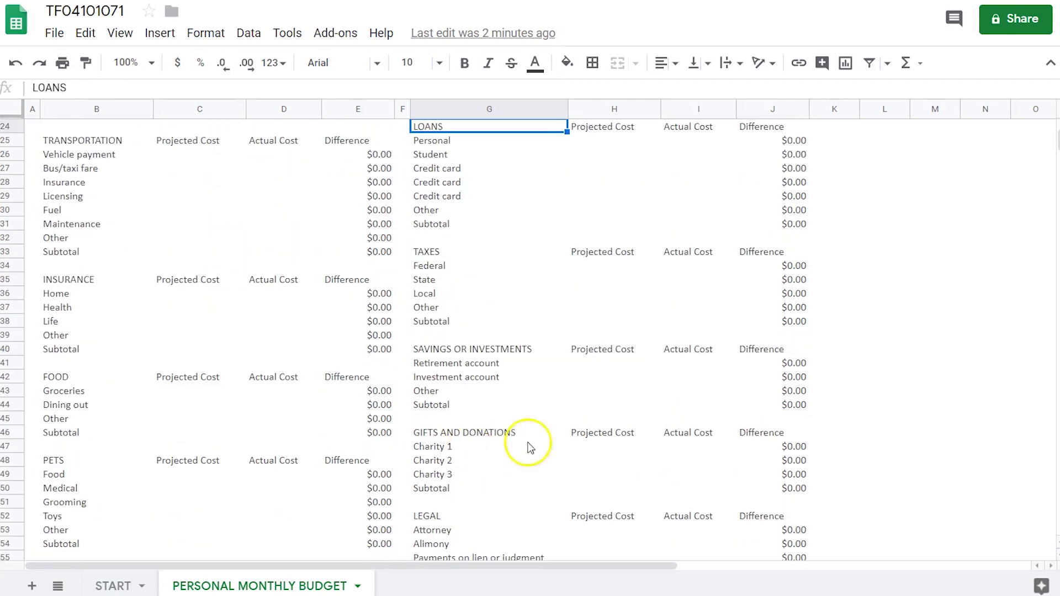
left_click(431, 252)
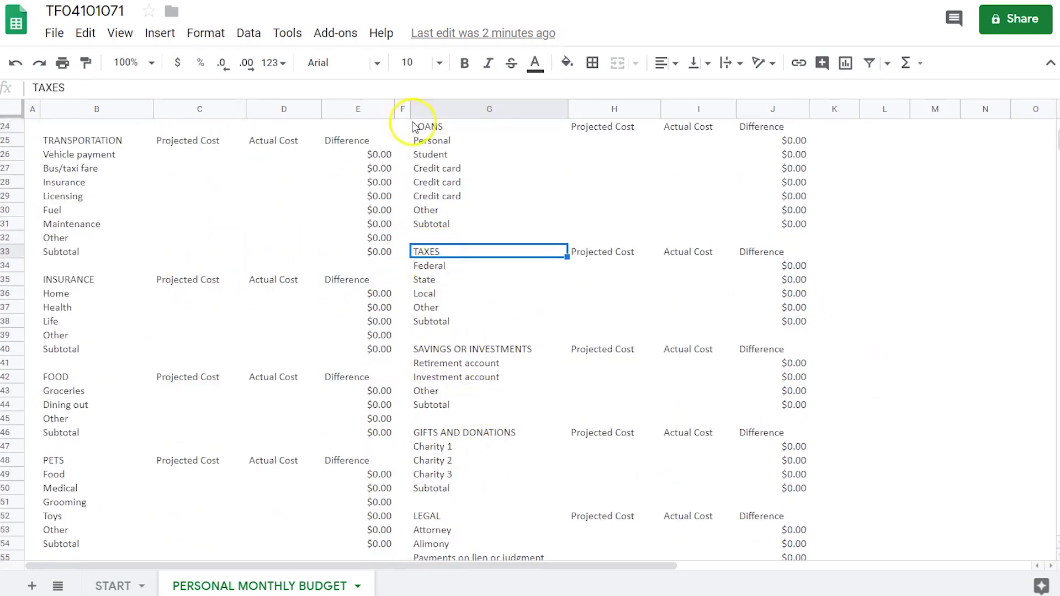
Inspect the Licensing, Phone and Electricity difference formulas in the Personal Monthly Budget sheet
left_click(378, 196)
scroll(386, 248, "up", 4)
scroll(406, 287, "up", 3)
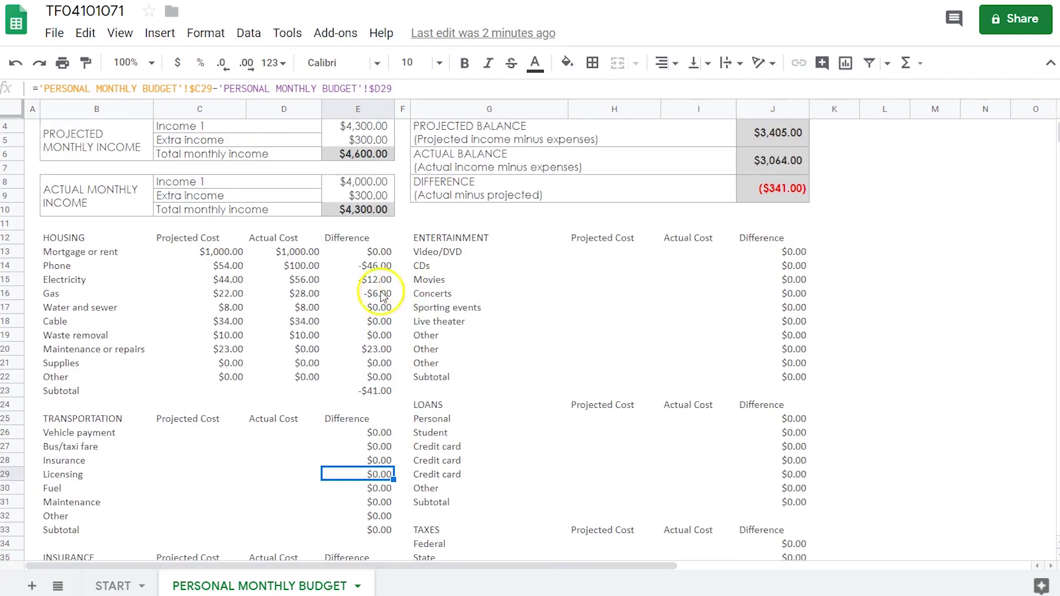
left_click(358, 265)
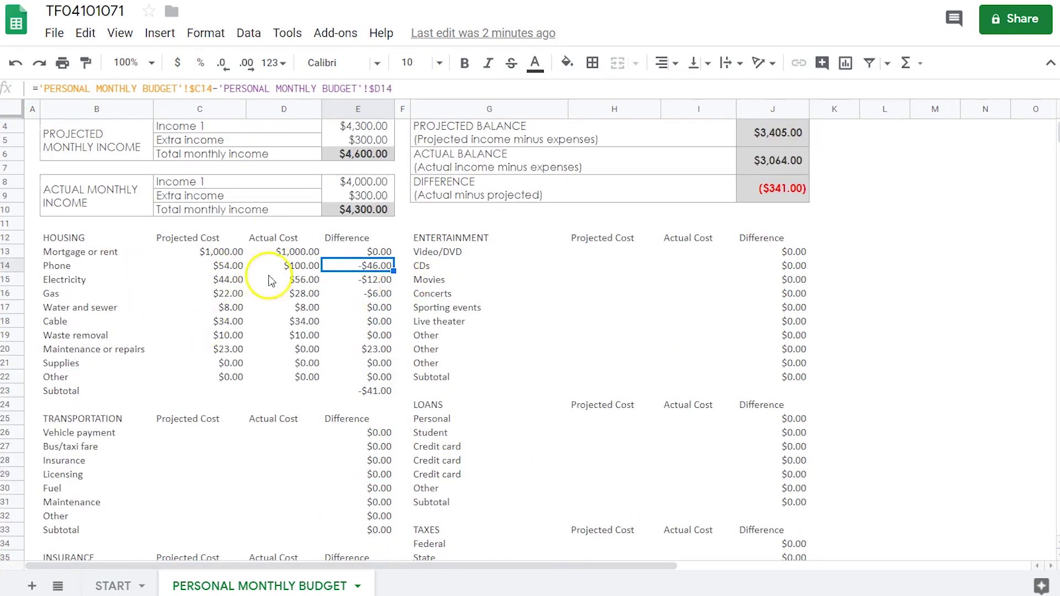
left_click(353, 280)
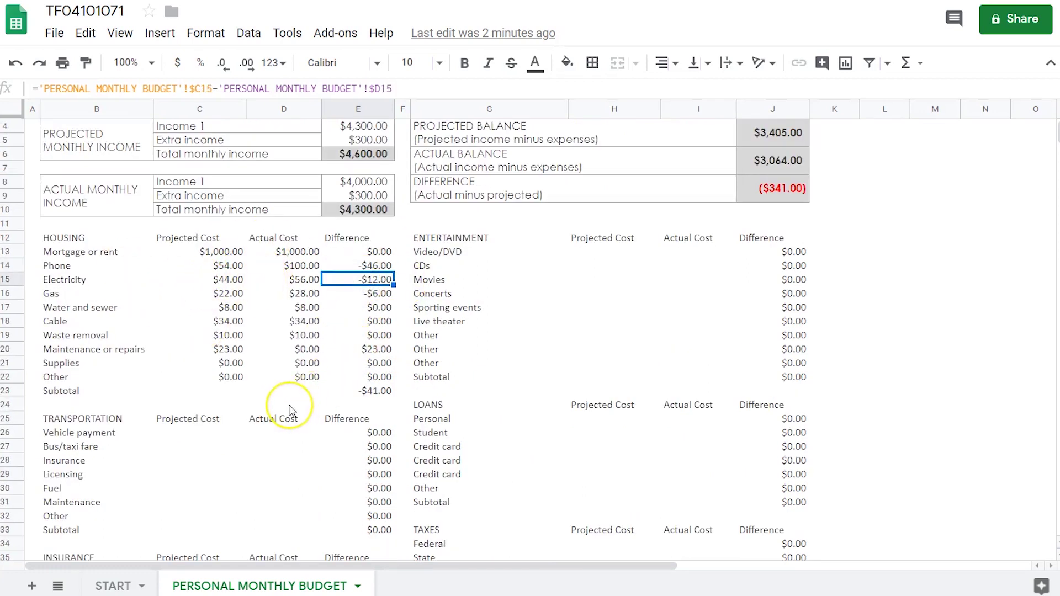
scroll(292, 411, "up", 2)
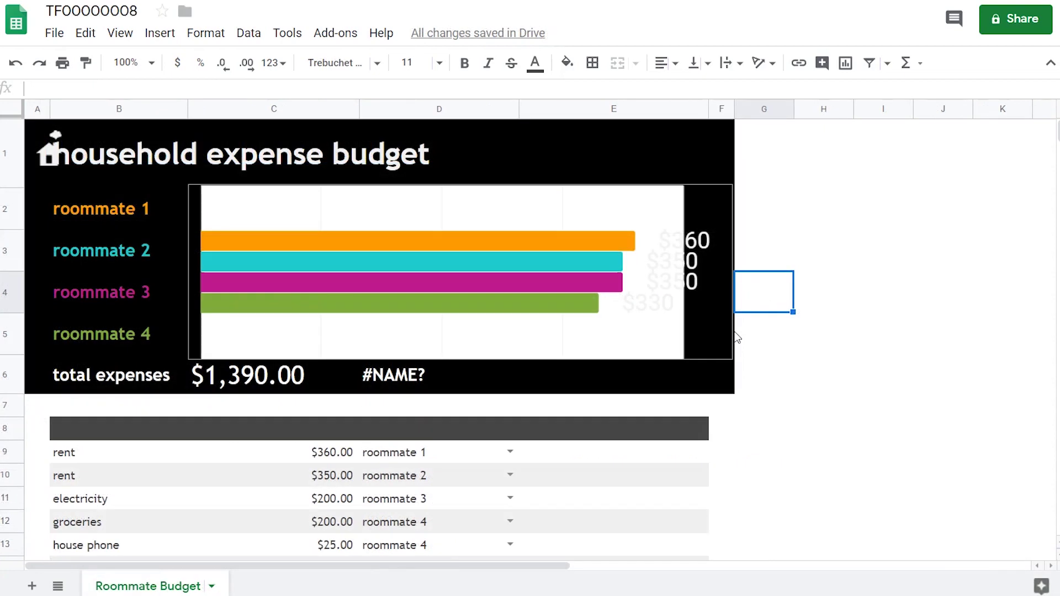
Examine the roommate chart and the itemized expense list in the Roommate Budget sheet
scroll(758, 352, "down", 1)
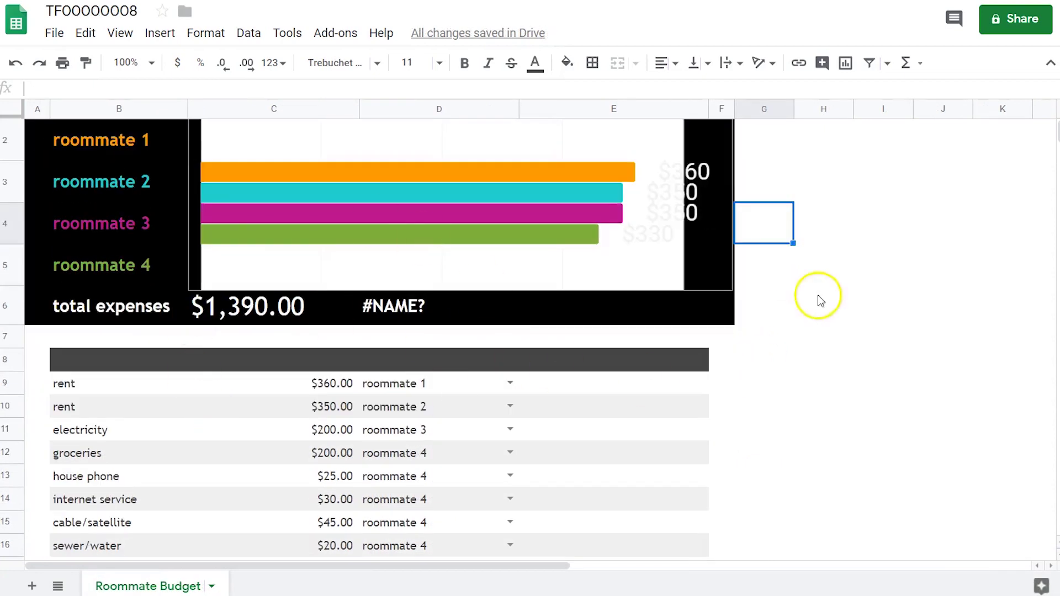
scroll(571, 325, "down", 2)
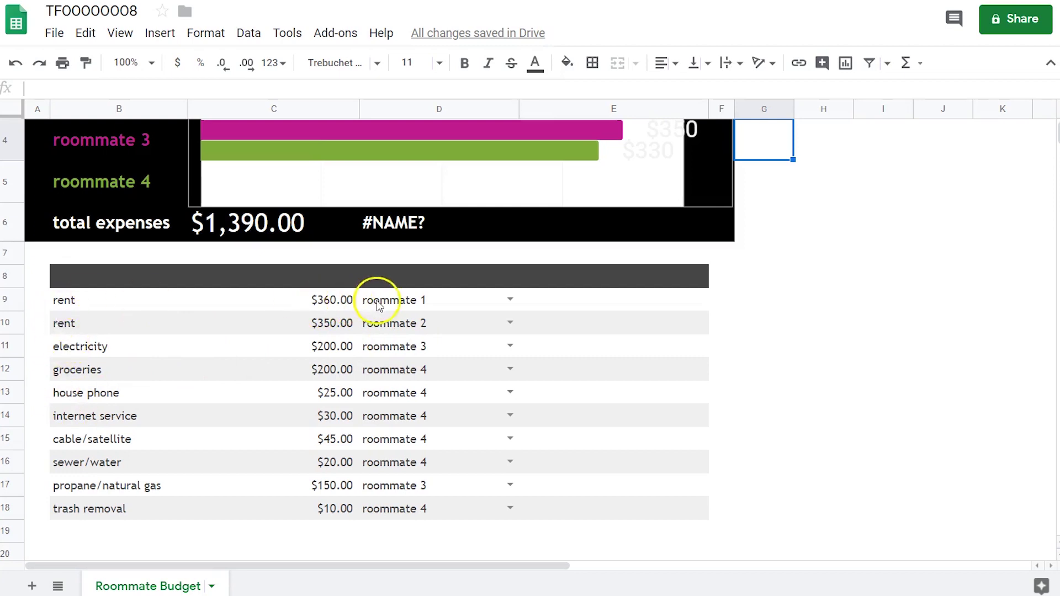
scroll(760, 430, "up", 3)
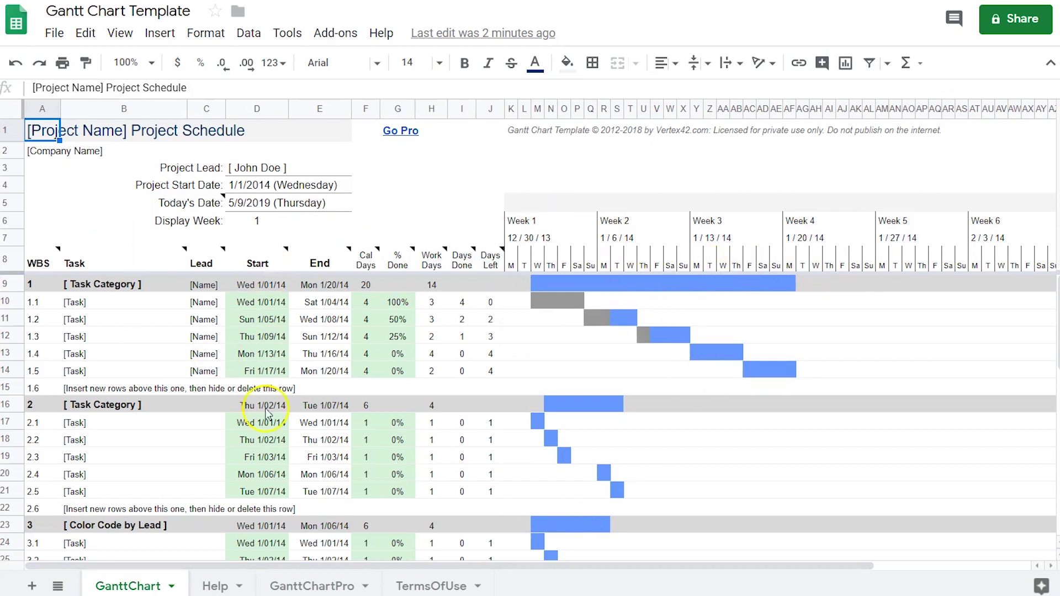
Inspect the timeline bar of task 1.1 and the remaining task categories in the GanttChart sheet
left_click(523, 300)
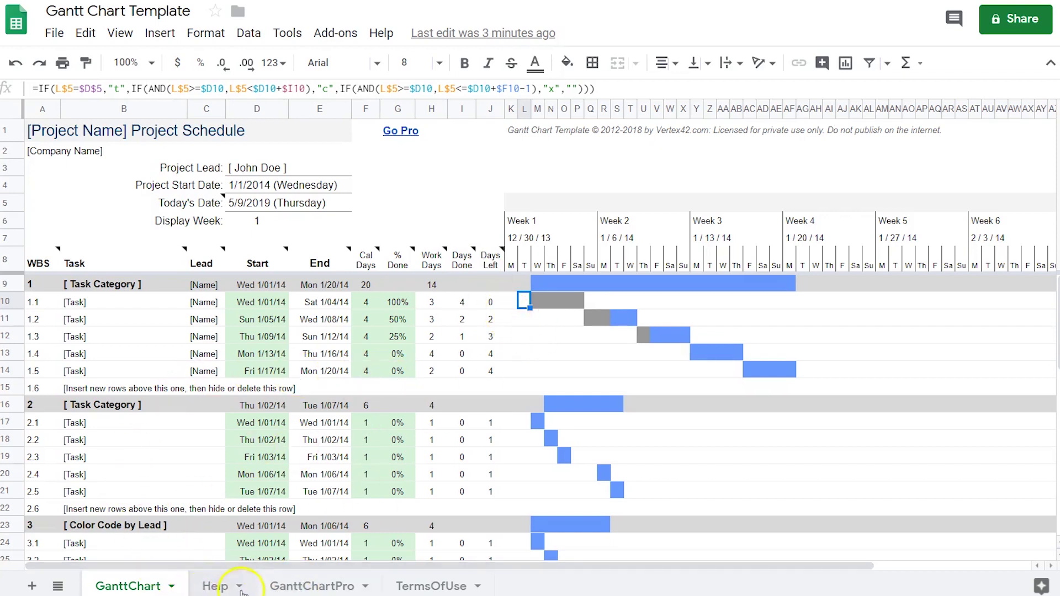
scroll(580, 378, "down", 8)
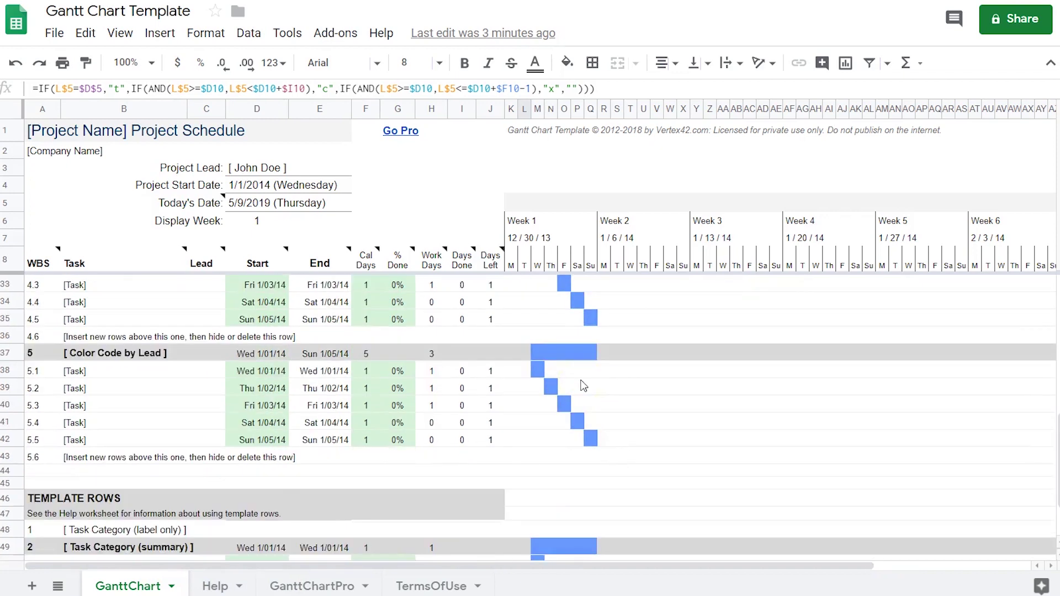
scroll(583, 382, "up", 8)
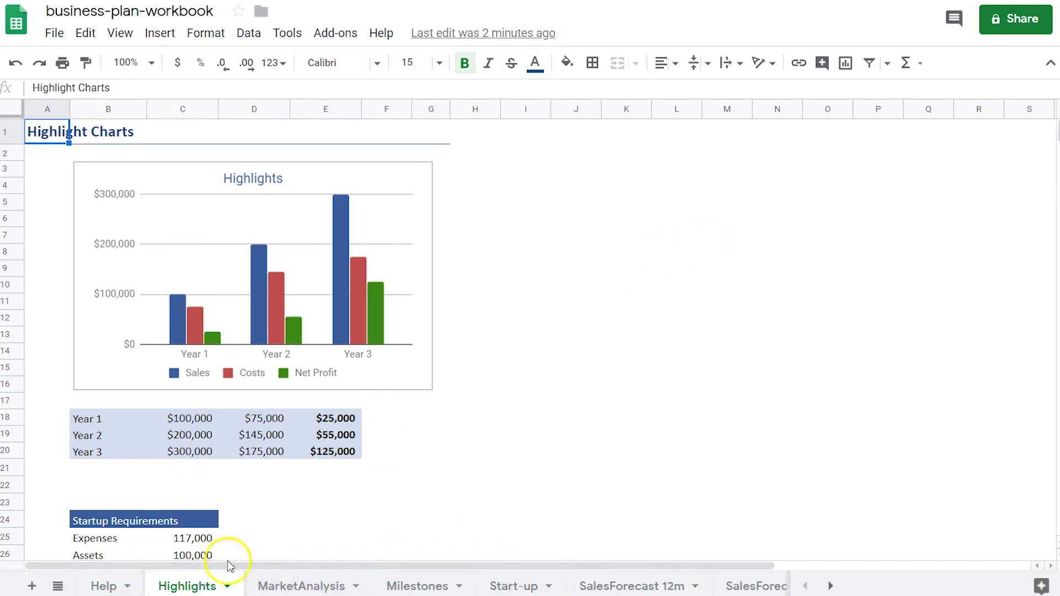
View the MarketAnalysis and Milestones sheets of the business-plan-workbook
left_click(301, 586)
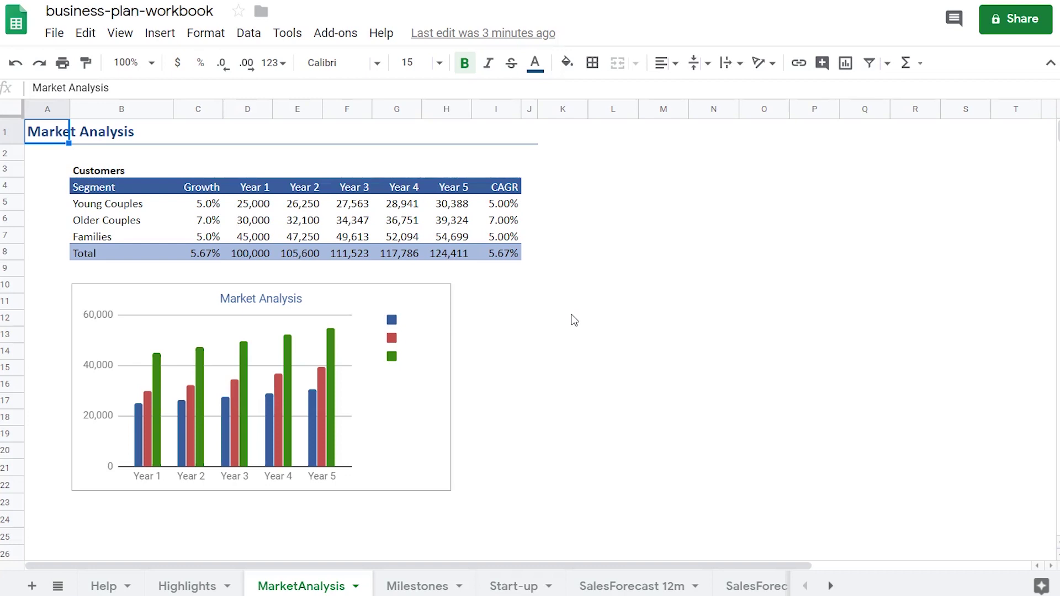
left_click(415, 588)
scroll(388, 440, "down", 4)
scroll(388, 440, "up", 4)
Examine the start-up expenses, assets and resources in the Start-up sheet
left_click(522, 586)
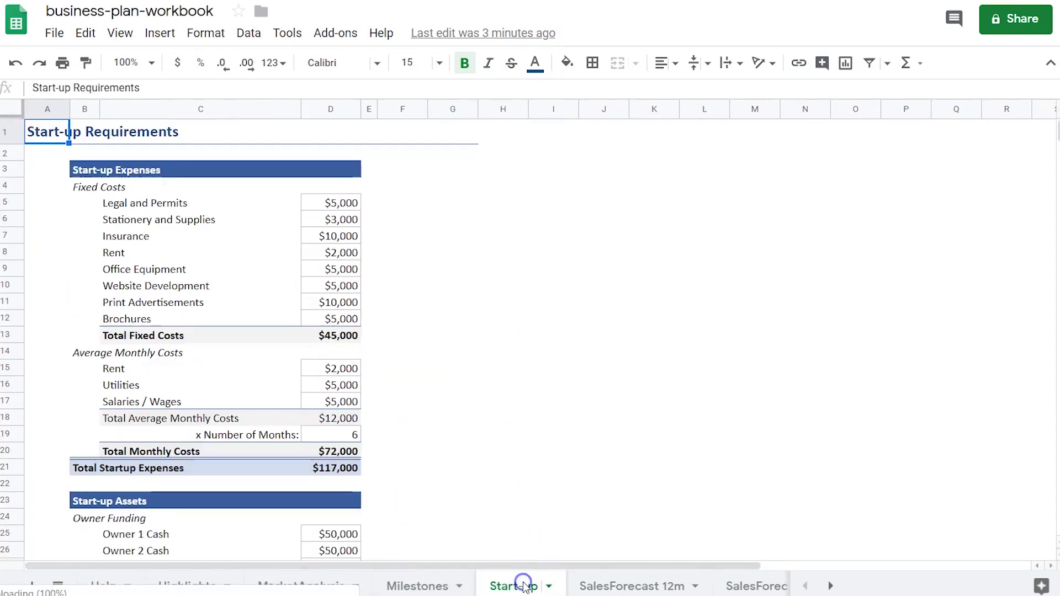
scroll(334, 248, "down", 2)
scroll(338, 297, "down", 5)
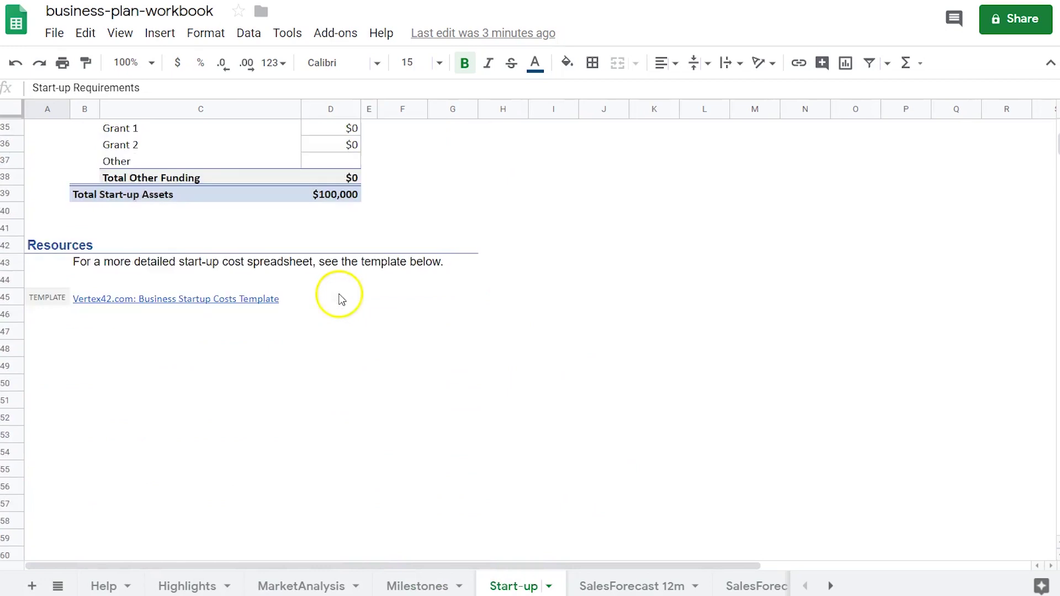
scroll(342, 298, "up", 6)
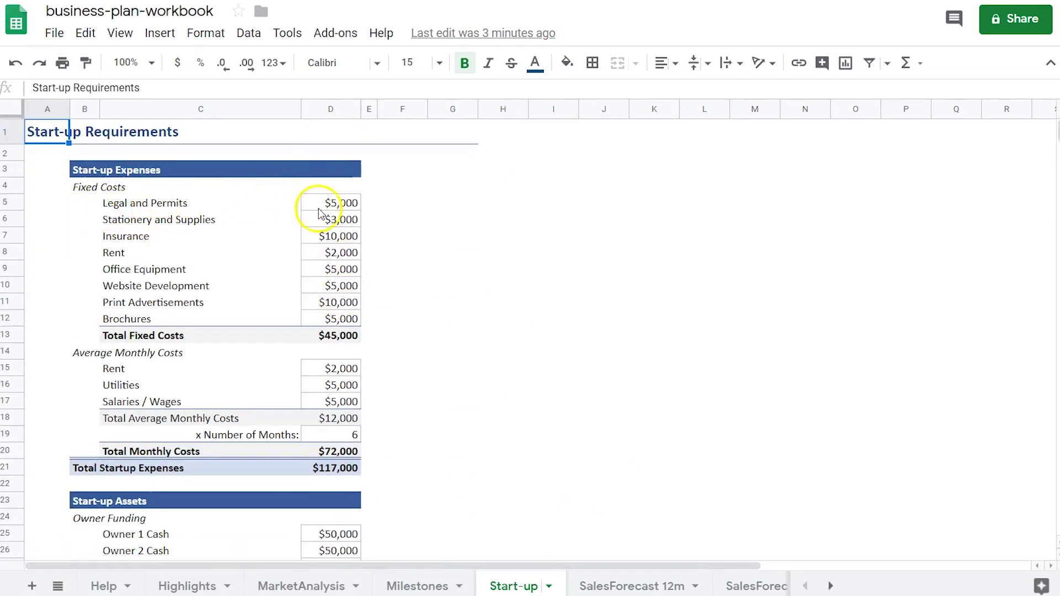
View the SalesForecast 12m, Budget, BreakEven and CashFlow sheets, and open the Help sheet
left_click(618, 584)
left_click(830, 586)
left_click(632, 584)
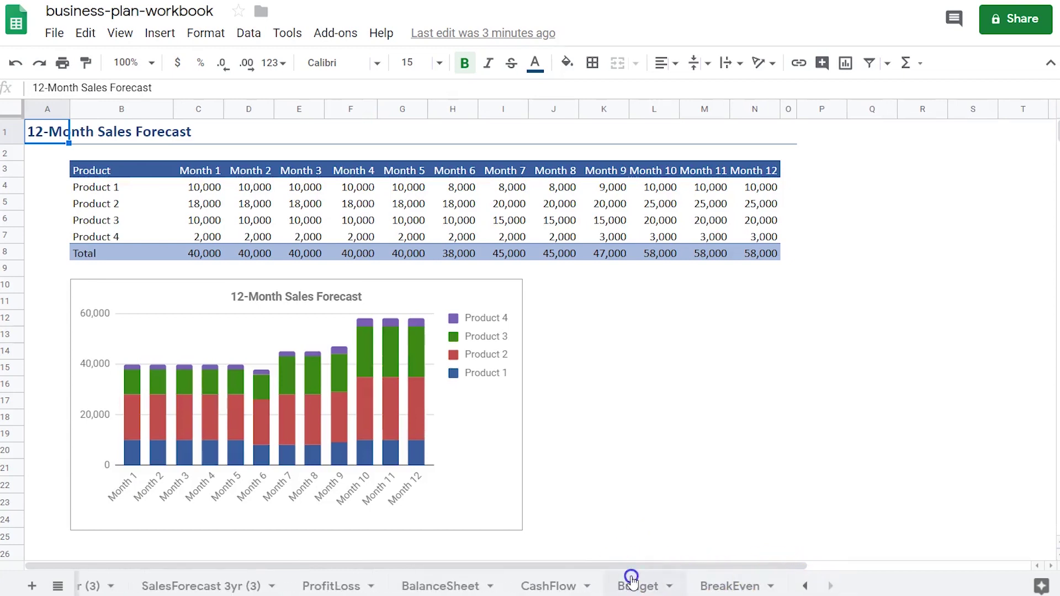
left_click(712, 586)
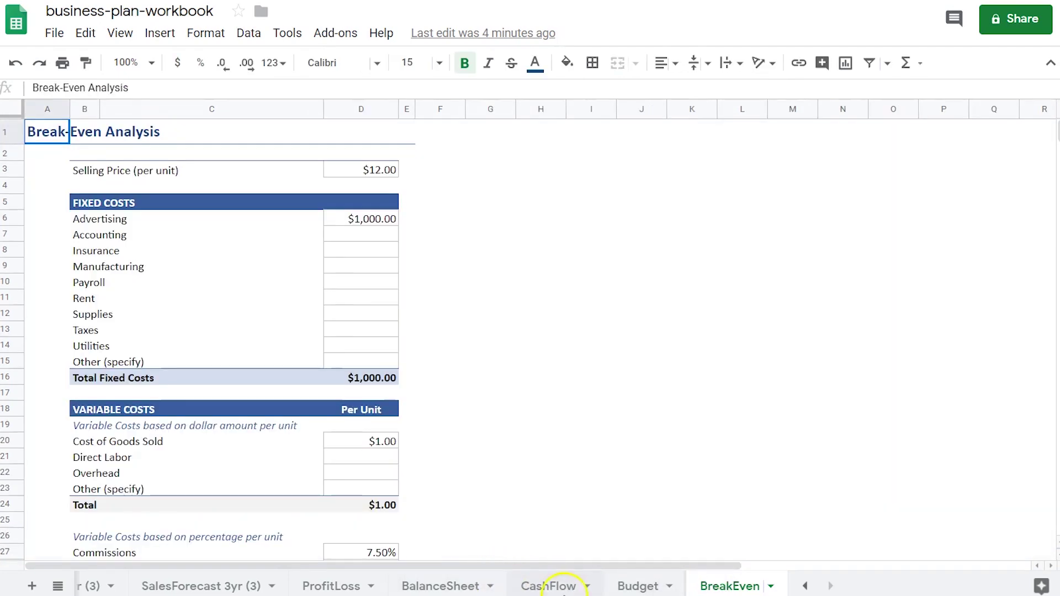
left_click(559, 587)
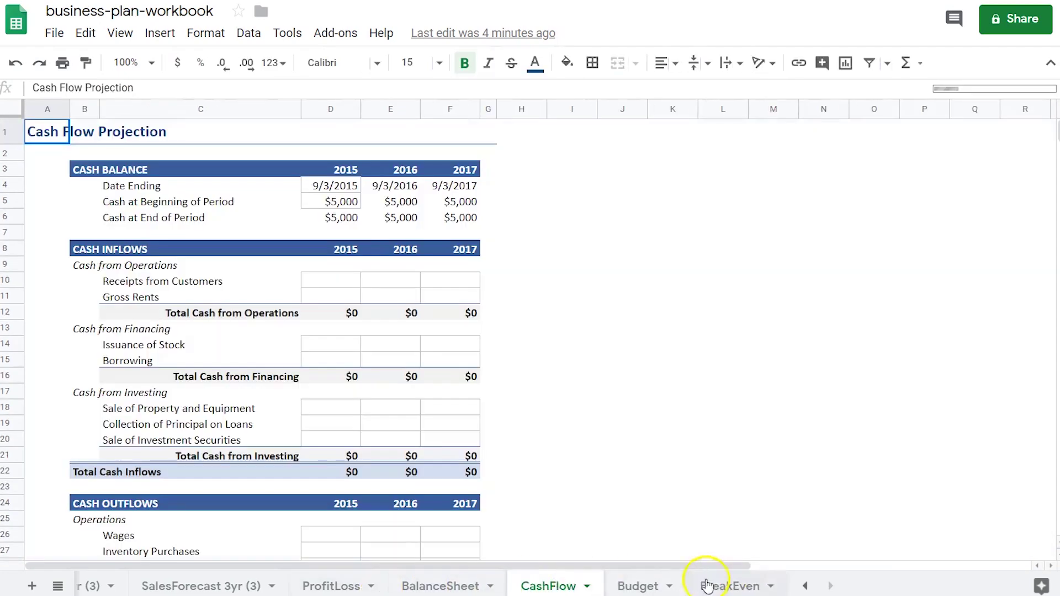
left_click(803, 586)
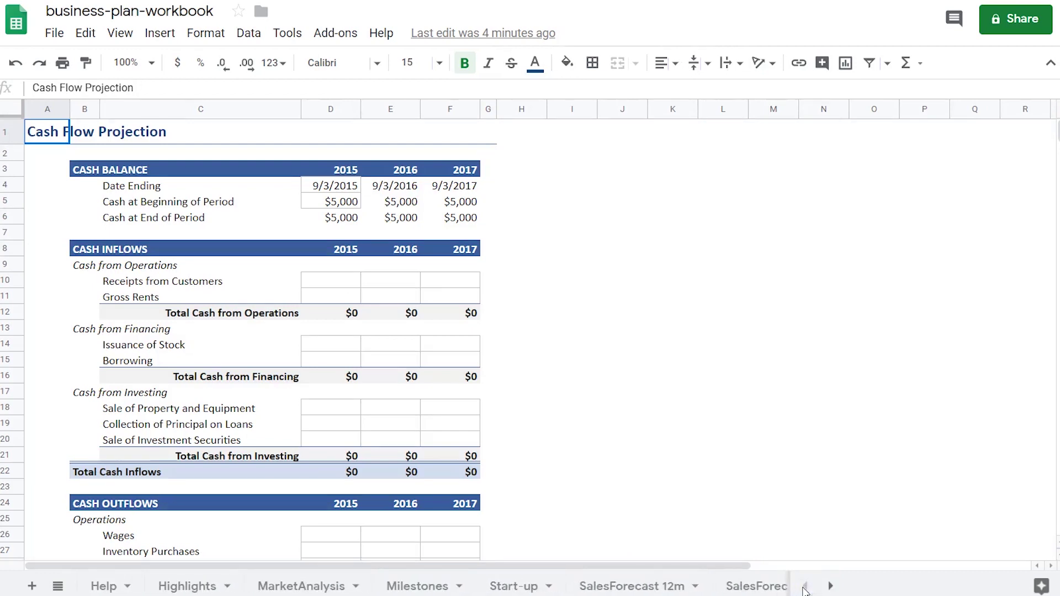
left_click(104, 586)
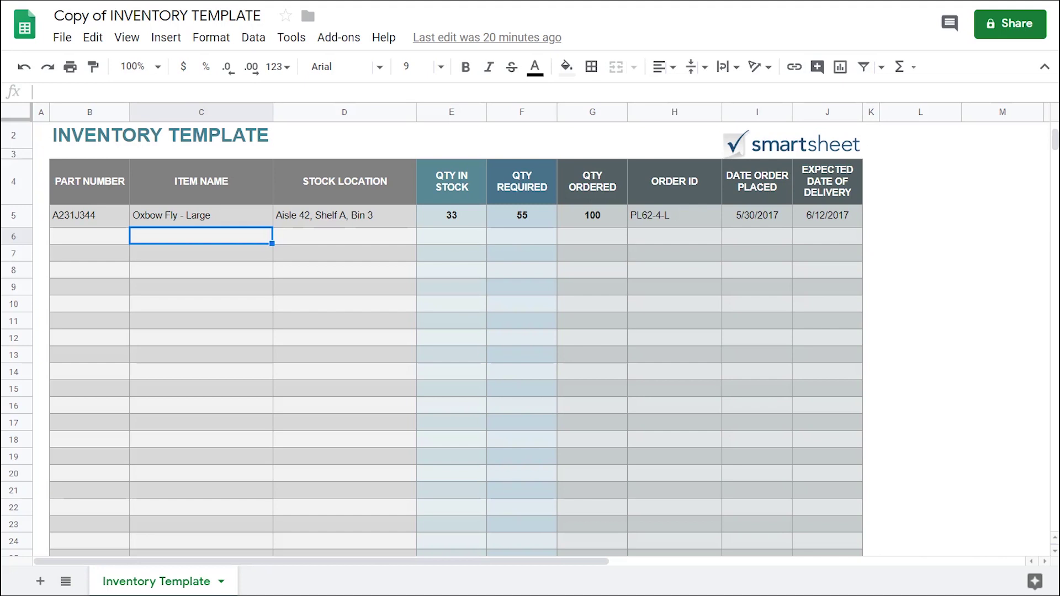
View the part, stock and order columns of the Inventory Template sheet
scroll(456, 331, "down", 1)
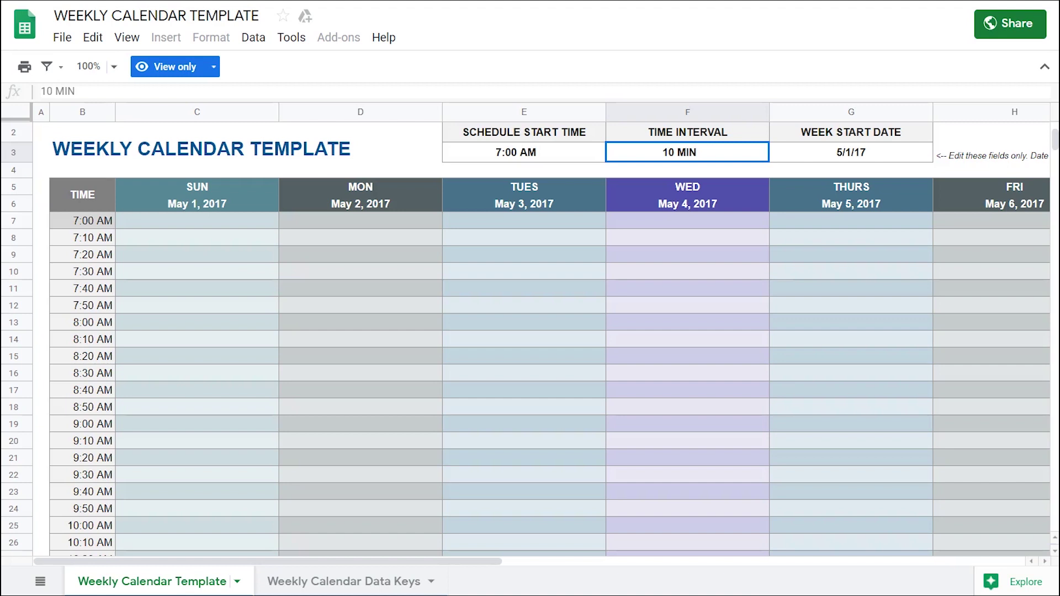
Select the Monday header in the weekly calendar, and check the time interval options in the Weekly Calendar Data Keys sheet
left_click(360, 187)
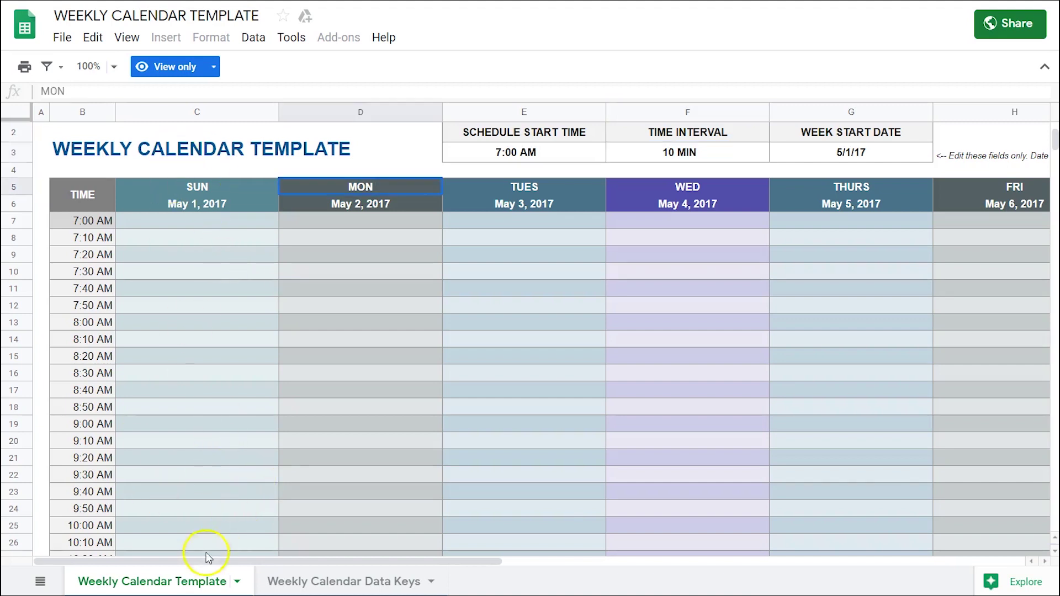
mouse_move(146, 565)
left_mouse_down()
mouse_move(331, 565)
mouse_move(134, 551)
left_mouse_up()
left_click(345, 583)
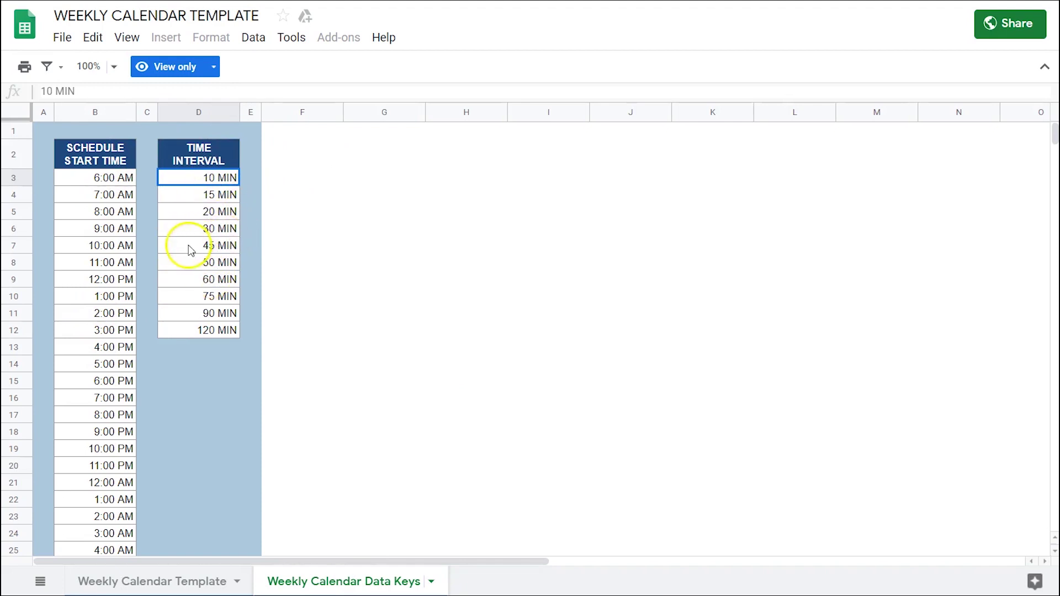
left_click(220, 279)
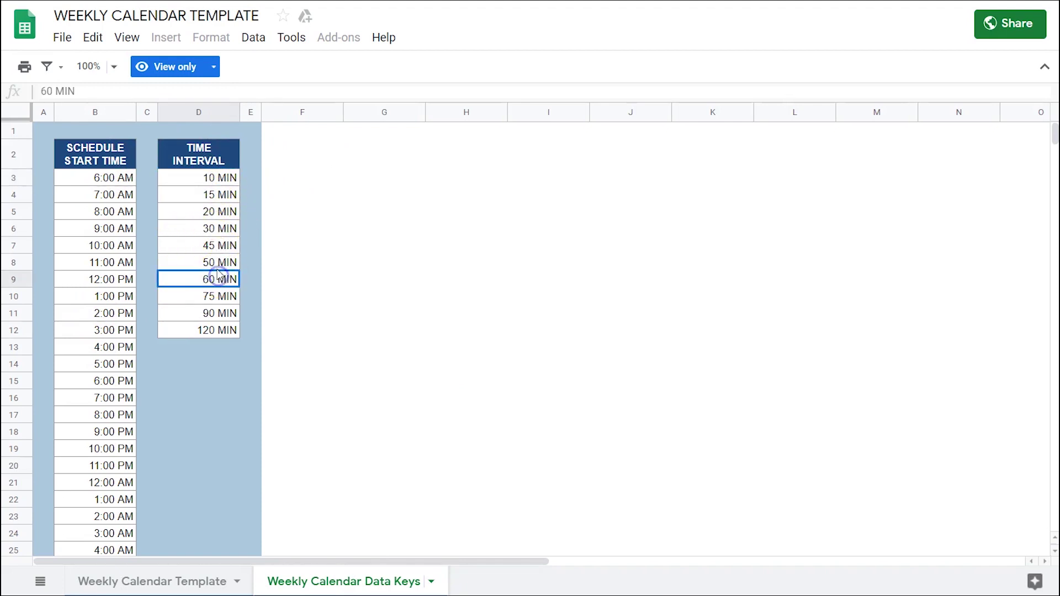
left_click(224, 230)
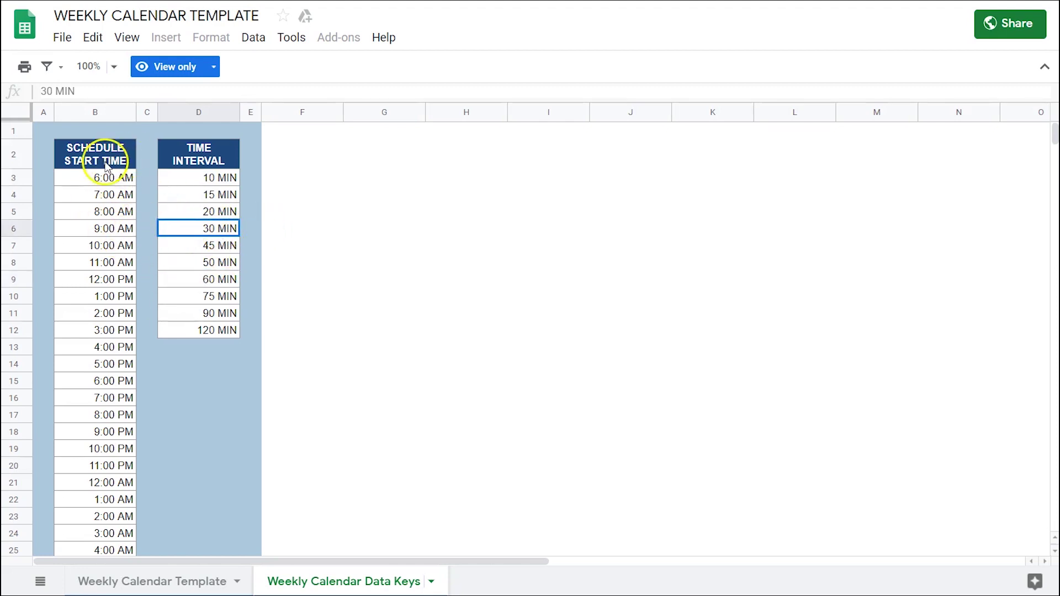
Examine the full Schedule Start Time list, starting at 6:00 AM, in the Weekly Calendar Data Keys sheet
left_click(87, 177)
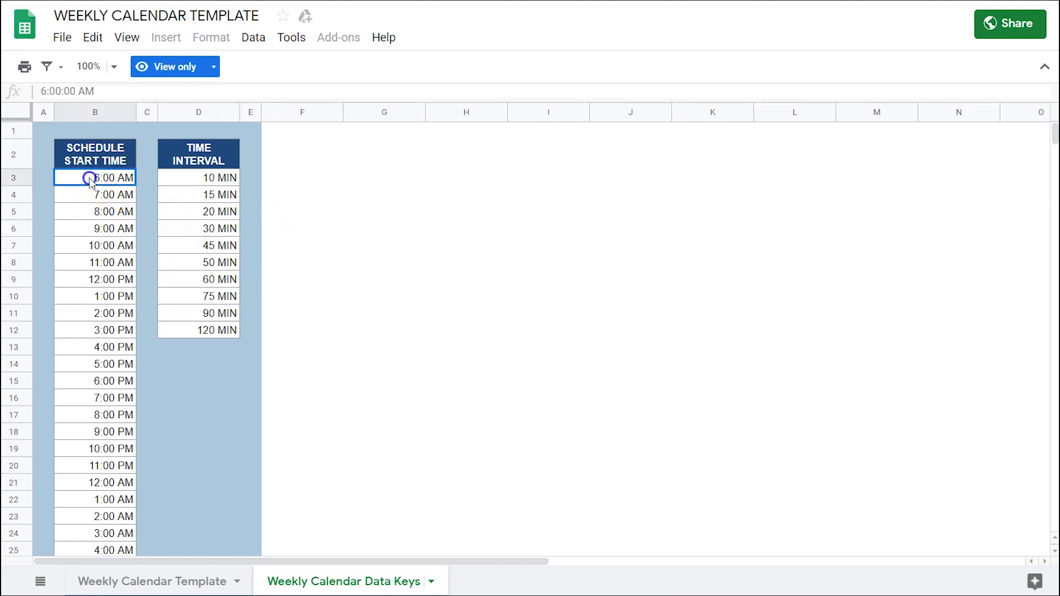
scroll(89, 231, "down", 4)
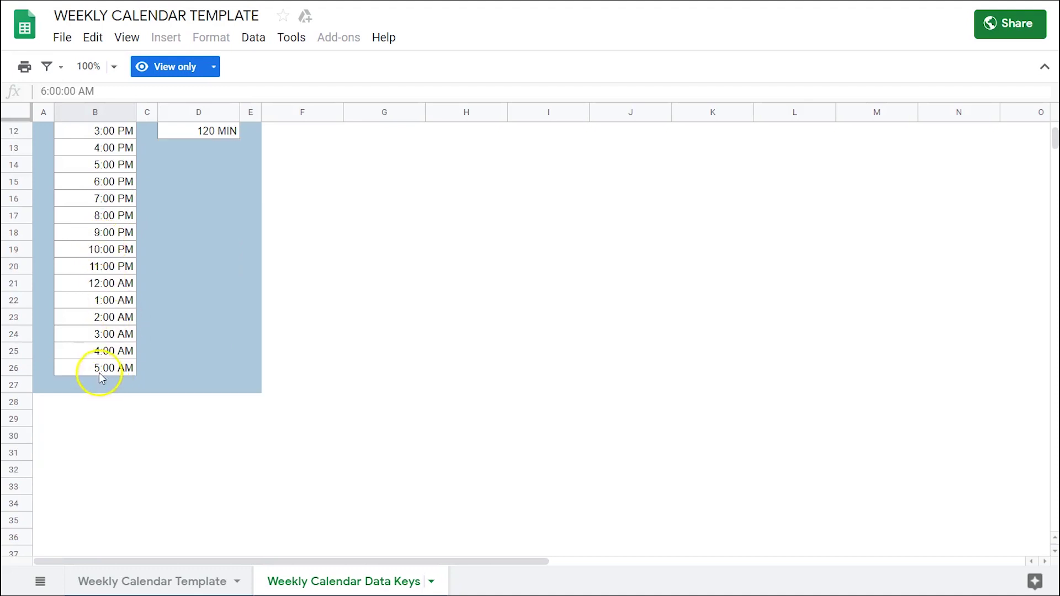
scroll(103, 370, "up", 3)
scroll(105, 370, "up", 1)
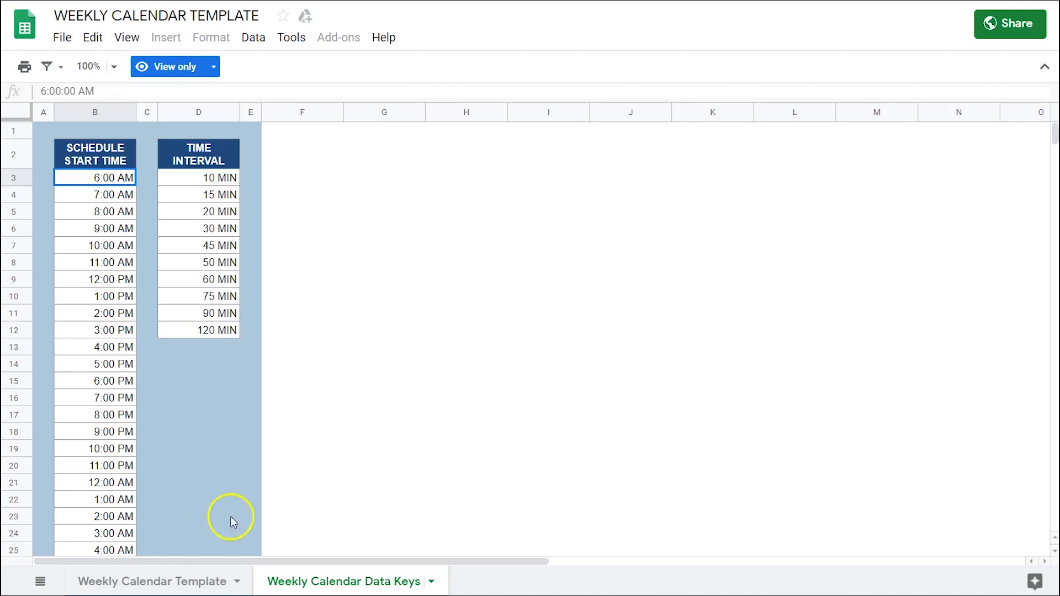
Return to the Weekly Calendar Template sheet and examine its time slots and usage instructions
left_click(157, 580)
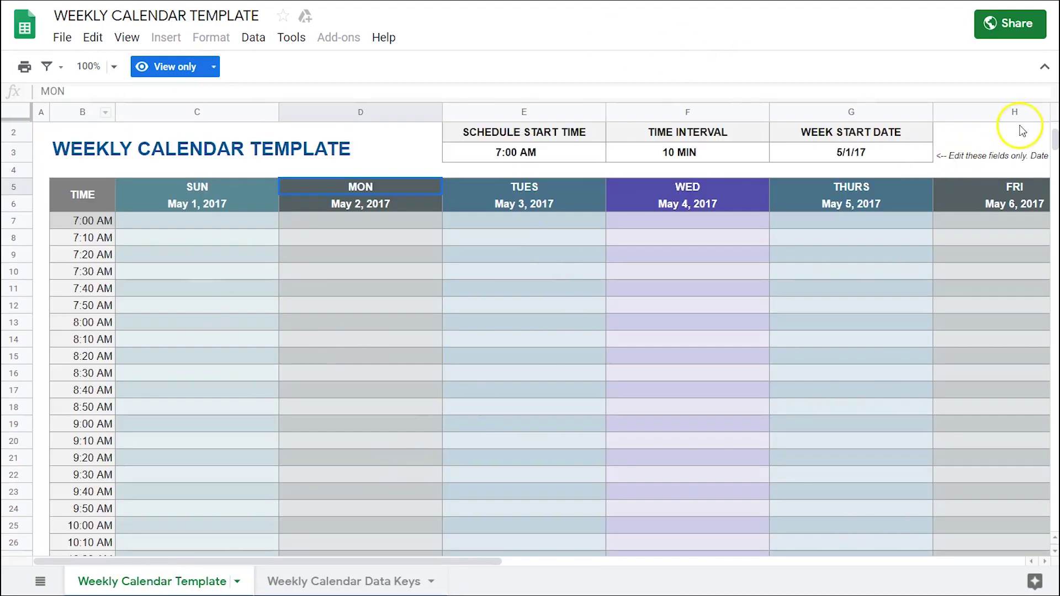
scroll(1055, 145, "down", 10)
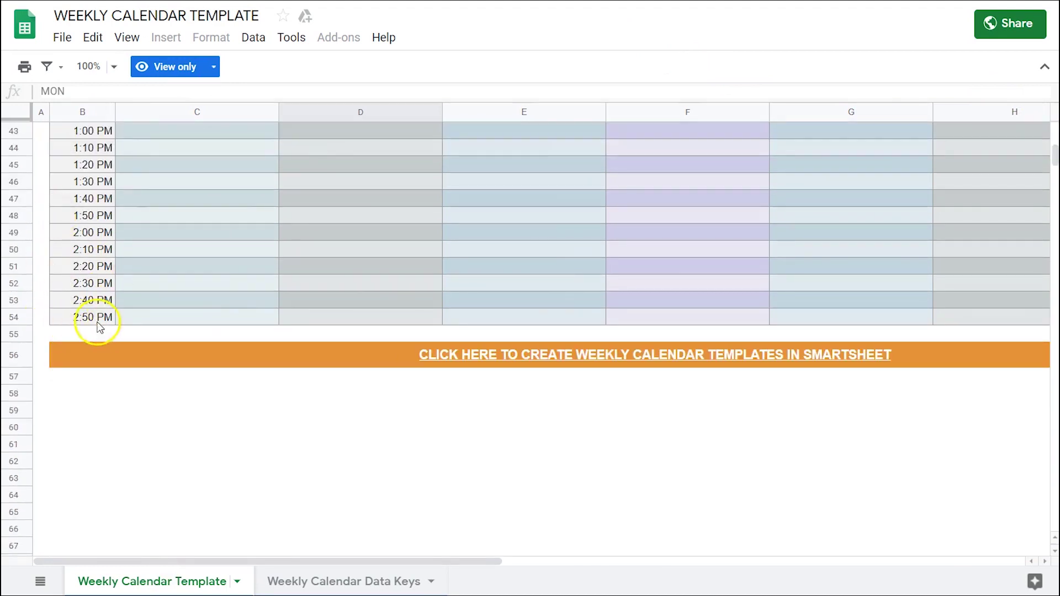
left_click_drag(1053, 160, 1053, 144)
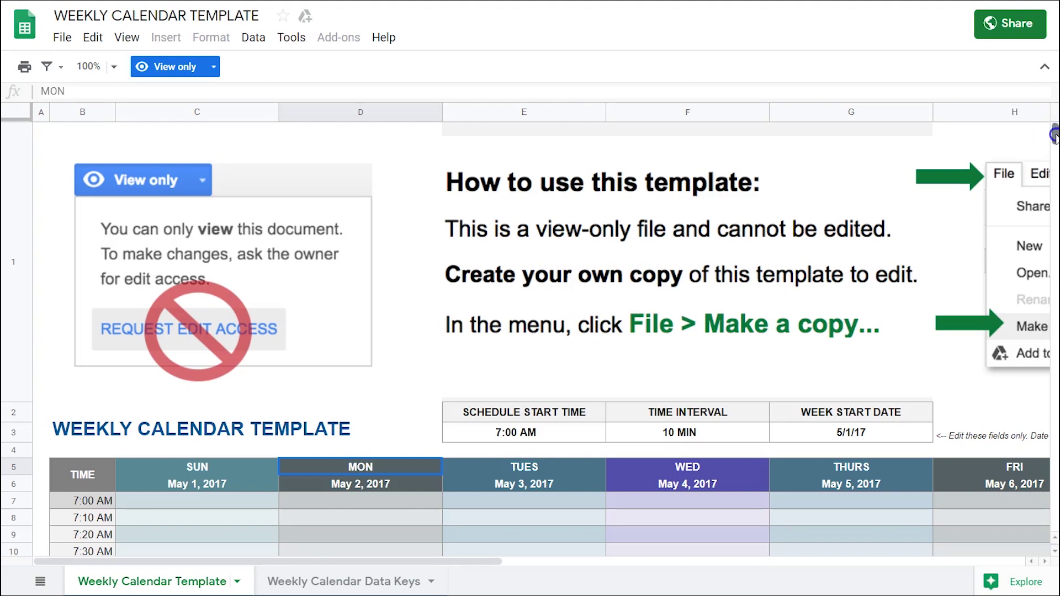
left_click_drag(1054, 135, 1054, 141)
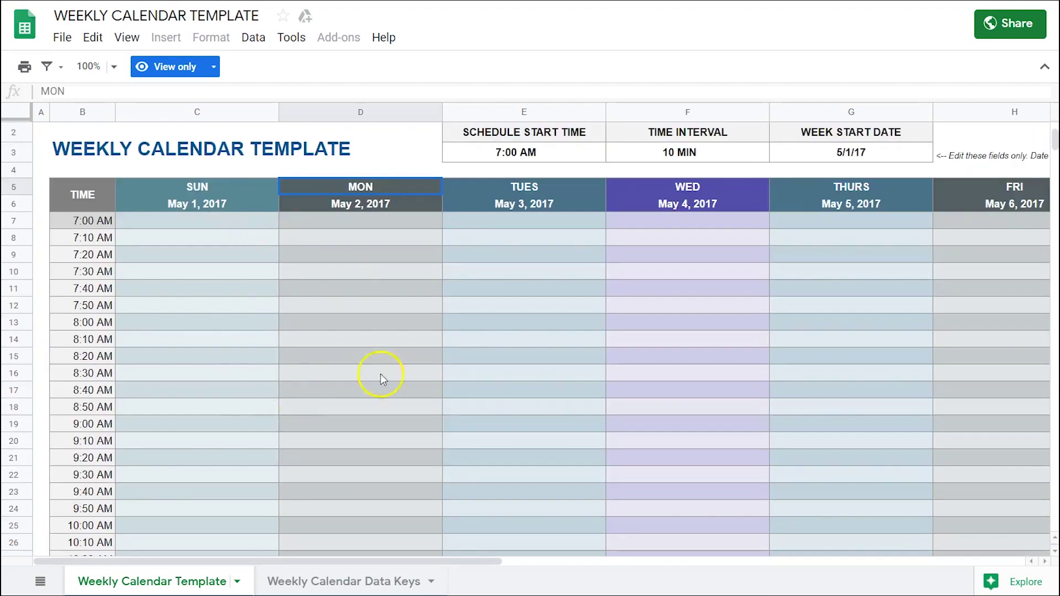